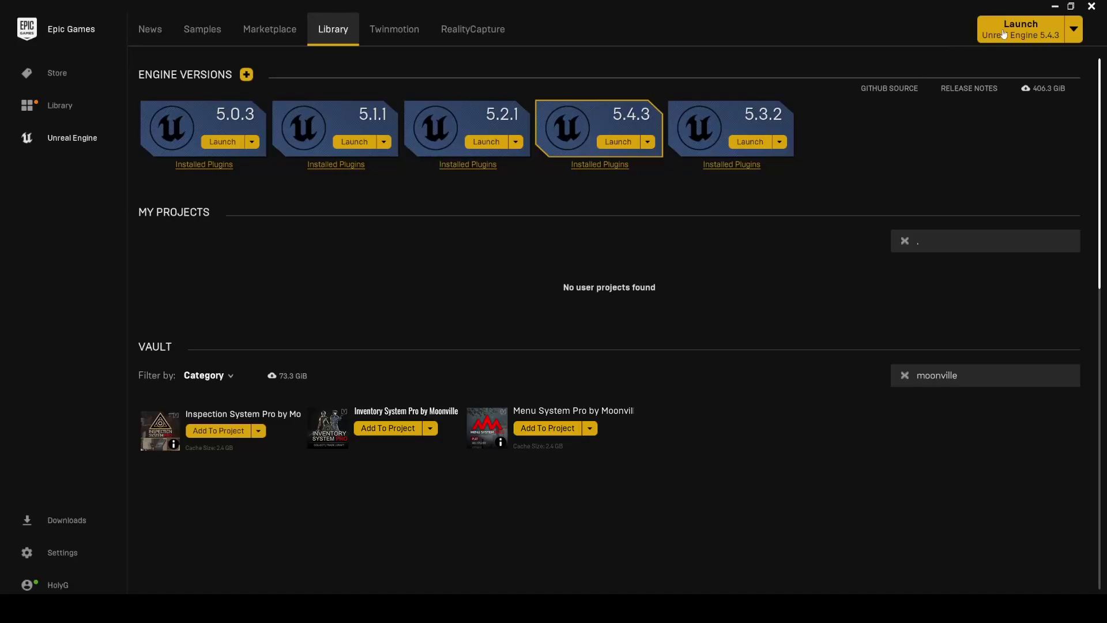
Launch Unreal Engine 5.4.3 and create a Games project from the Third Person template, named MyInventoryProject
left_click(1019, 30)
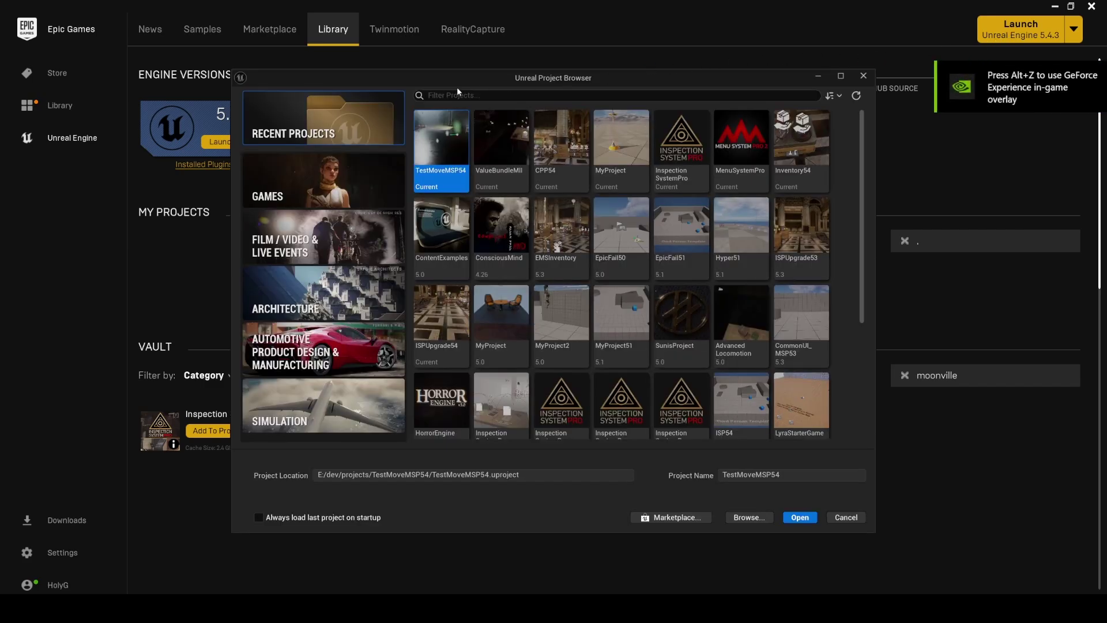
left_click(329, 180)
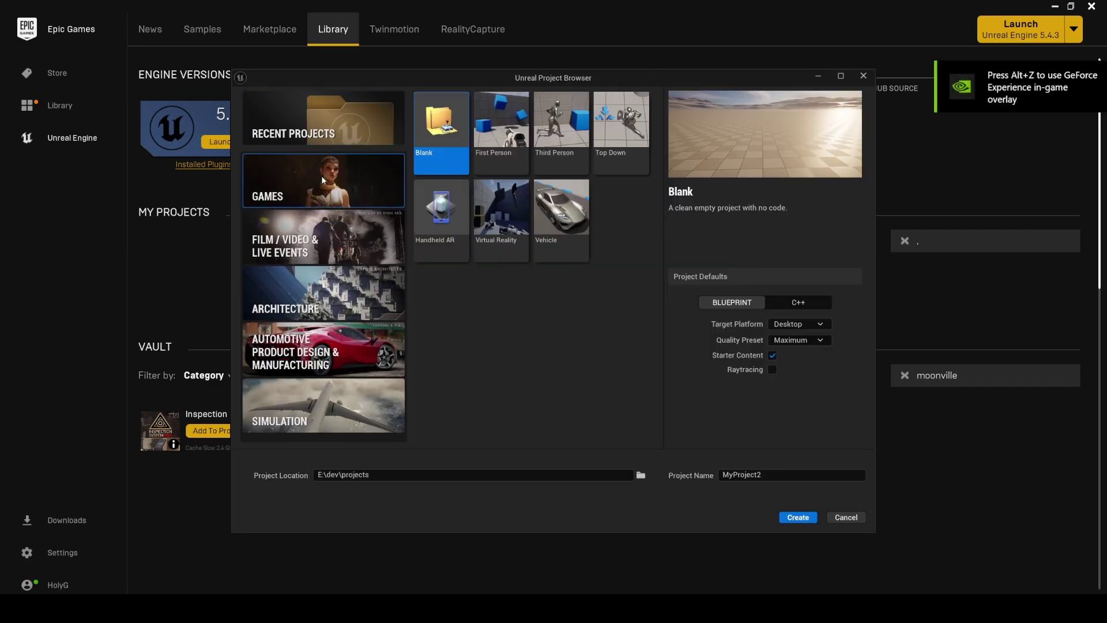
left_click(553, 144)
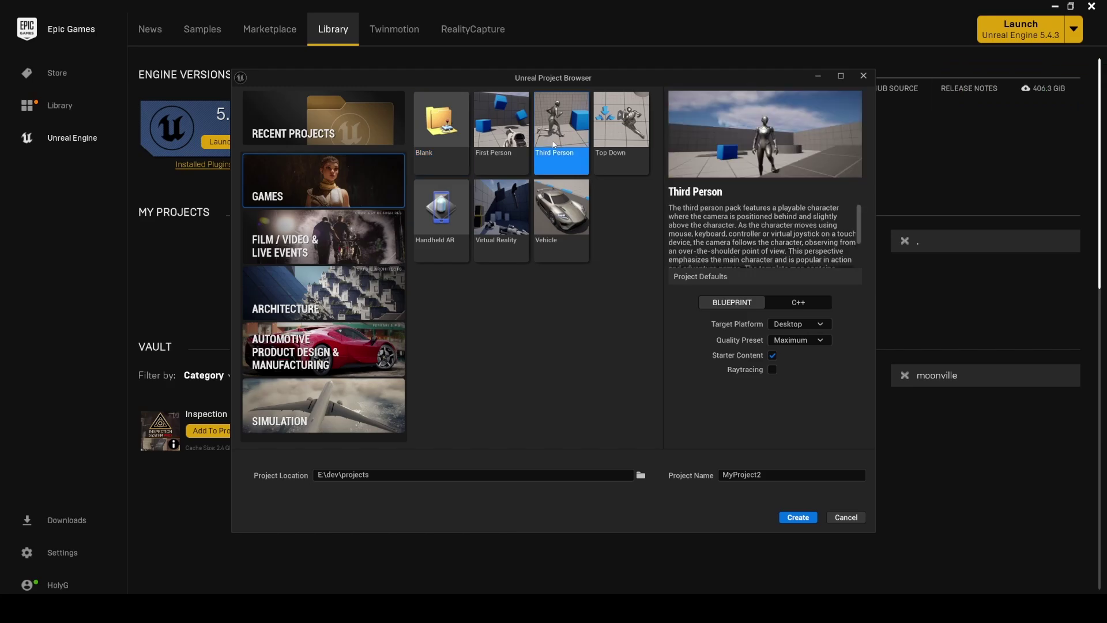
left_click(763, 474)
left_click_drag(763, 475, 725, 474)
type("InventoryProject")
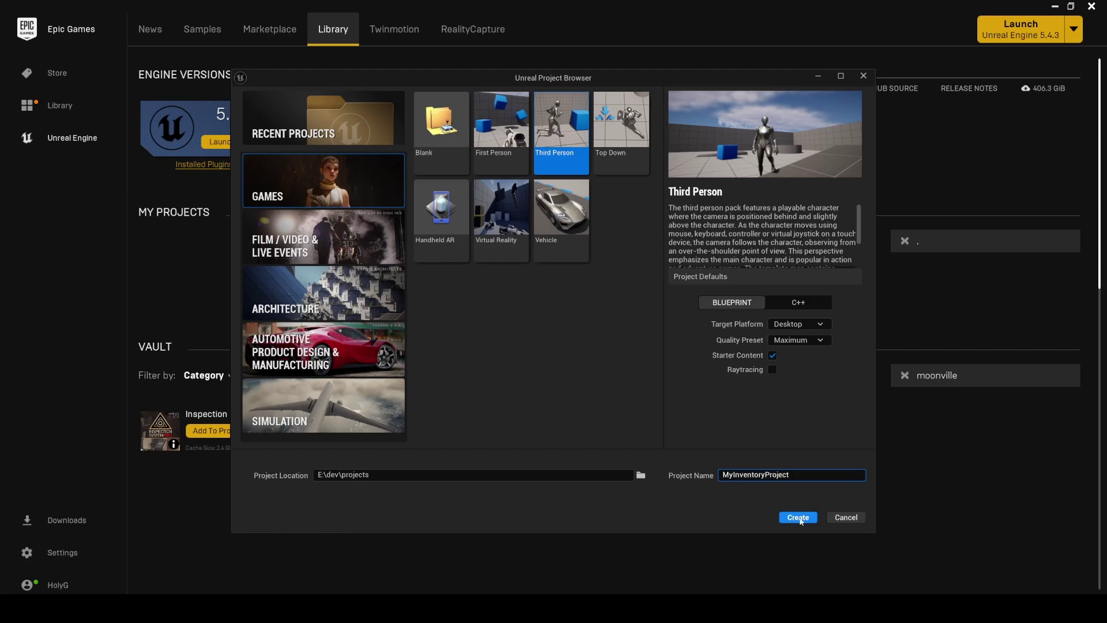
left_click(792, 517)
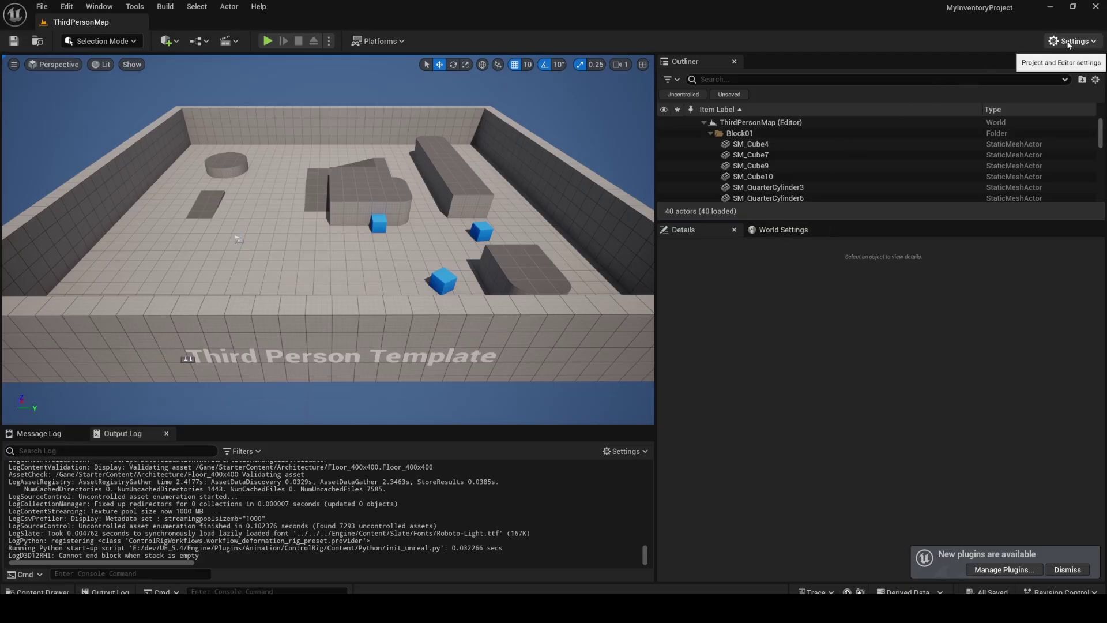
Search the project's plugins for "Enhanced" and check whether the Enhanced Input plugin is enabled
left_click(1056, 43)
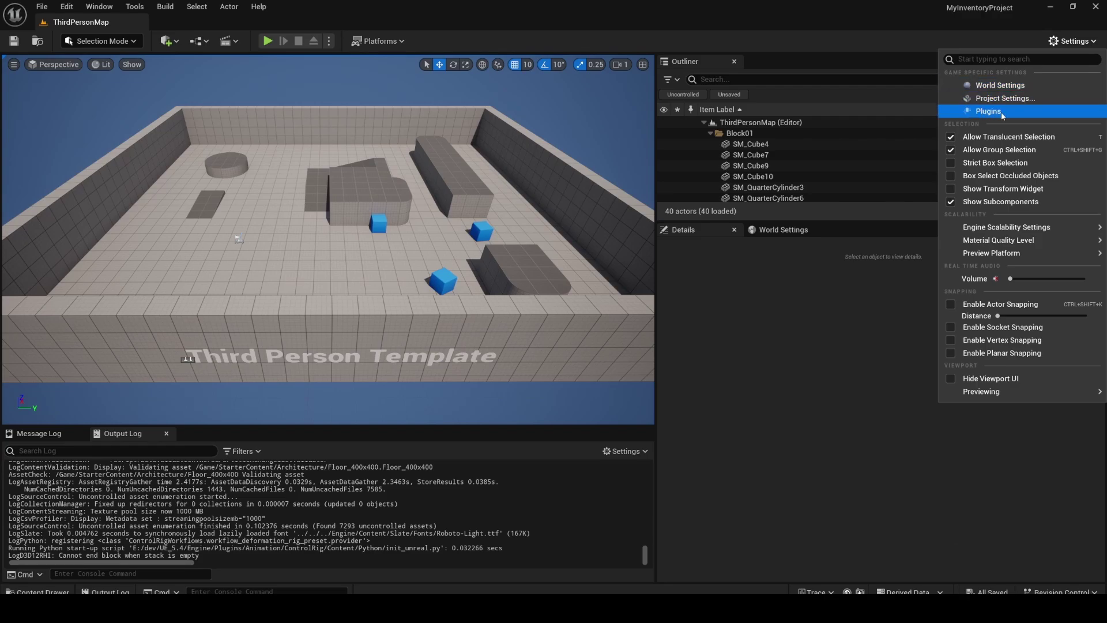
left_click(1000, 114)
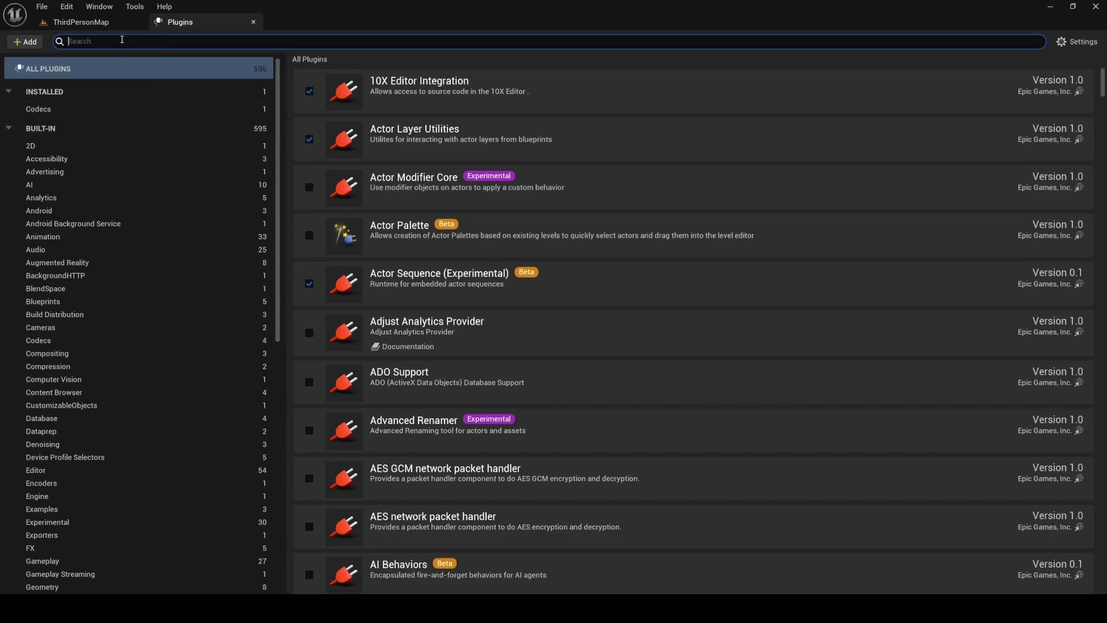
type("Enhanced")
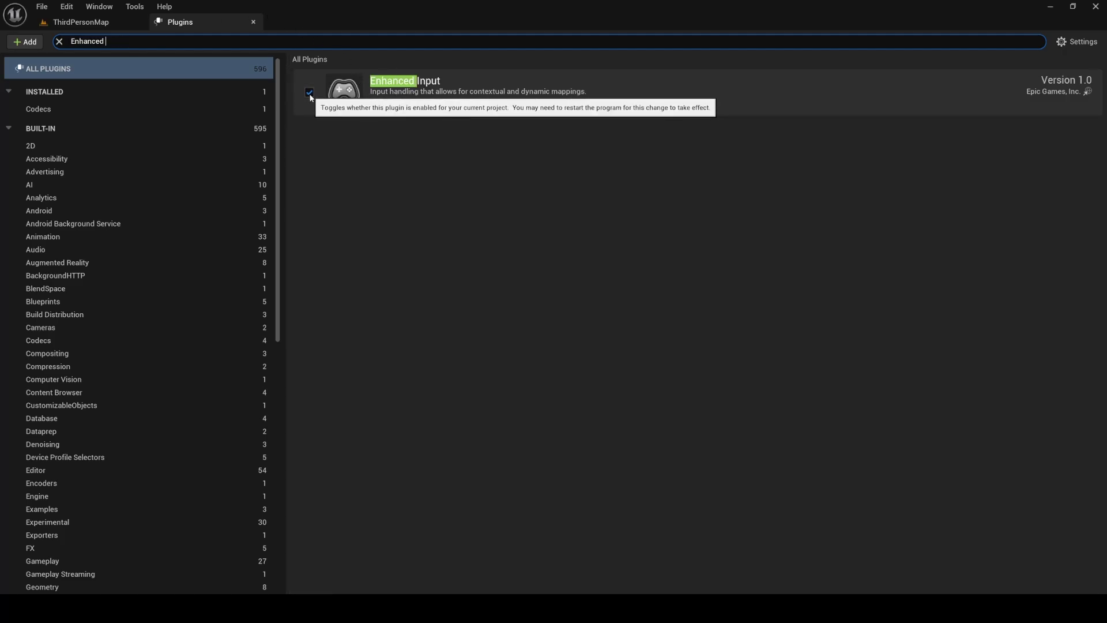
Find and enable the Common UI Plugin, accept its beta status, and restart the editor
left_click_drag(117, 40, 69, 41)
type("Common UI")
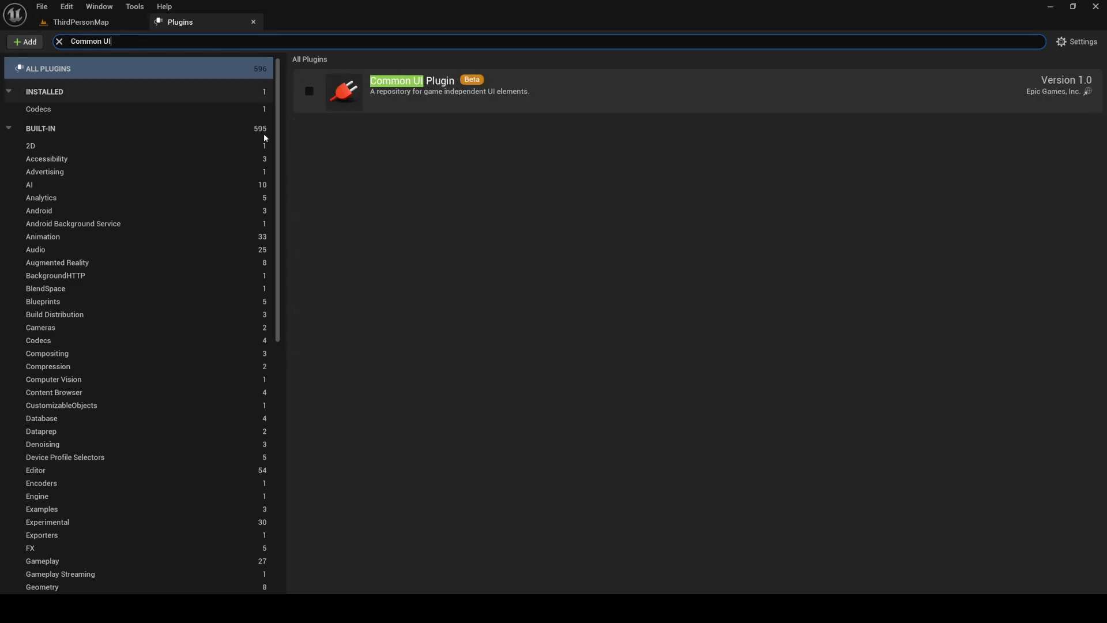
left_click(309, 92)
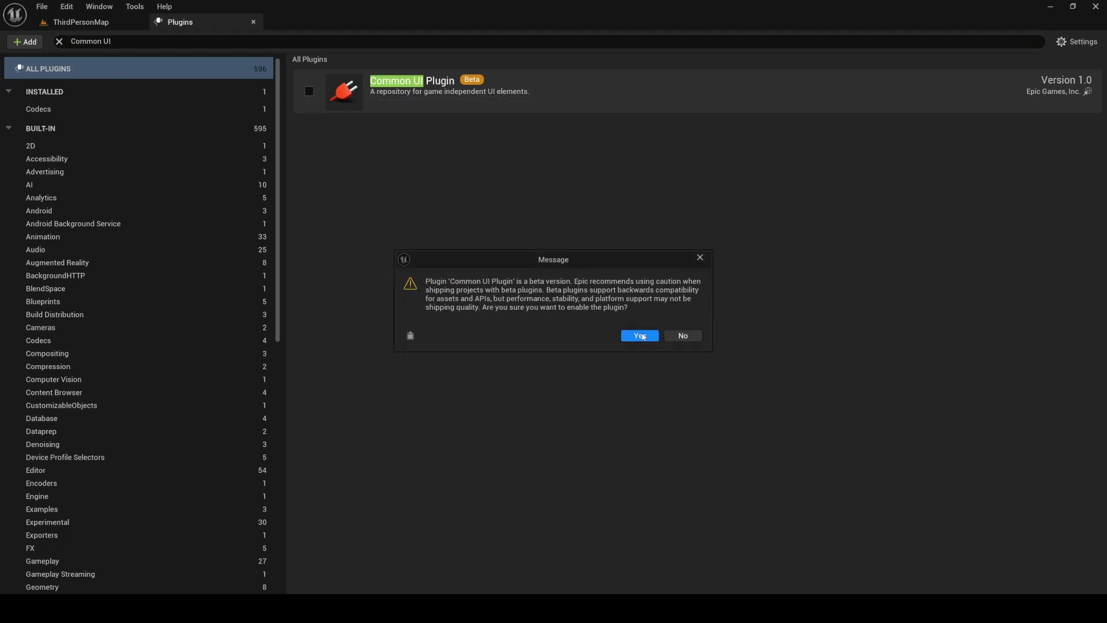
left_click(640, 337)
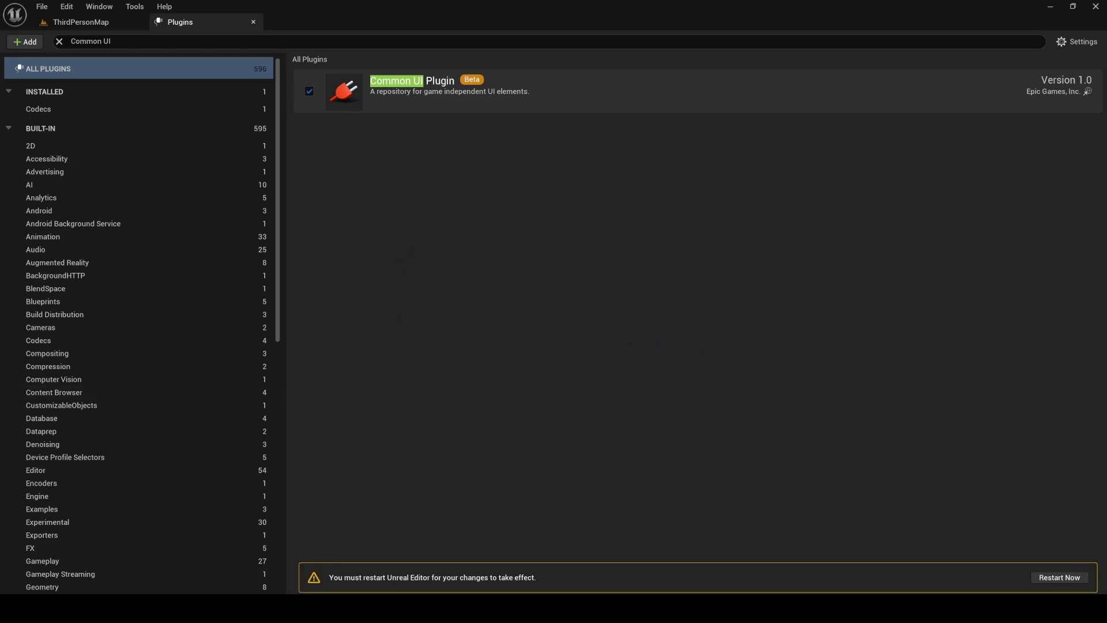
left_click(1057, 582)
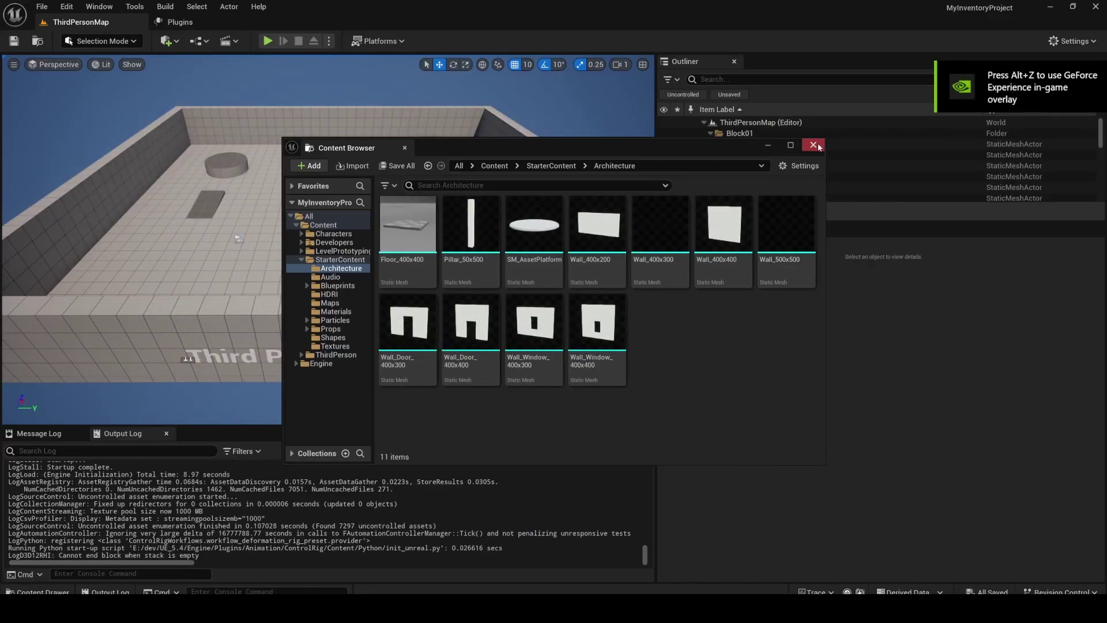
Turn on Enable Enhanced Input Support in the project's Common Input Settings and restart the editor
left_click(813, 145)
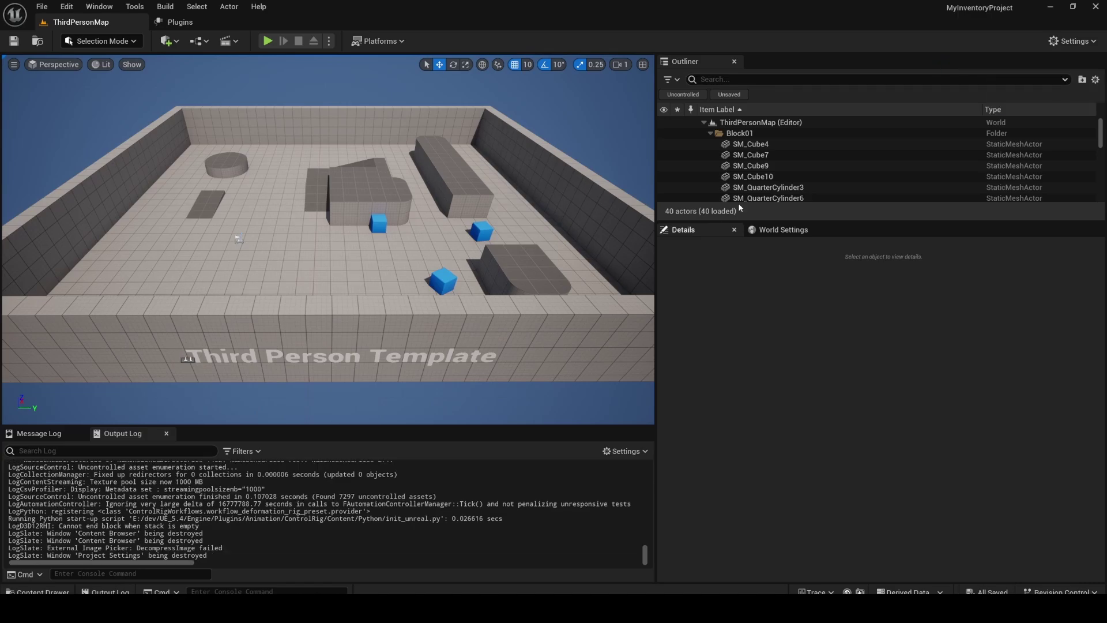
left_click(1071, 41)
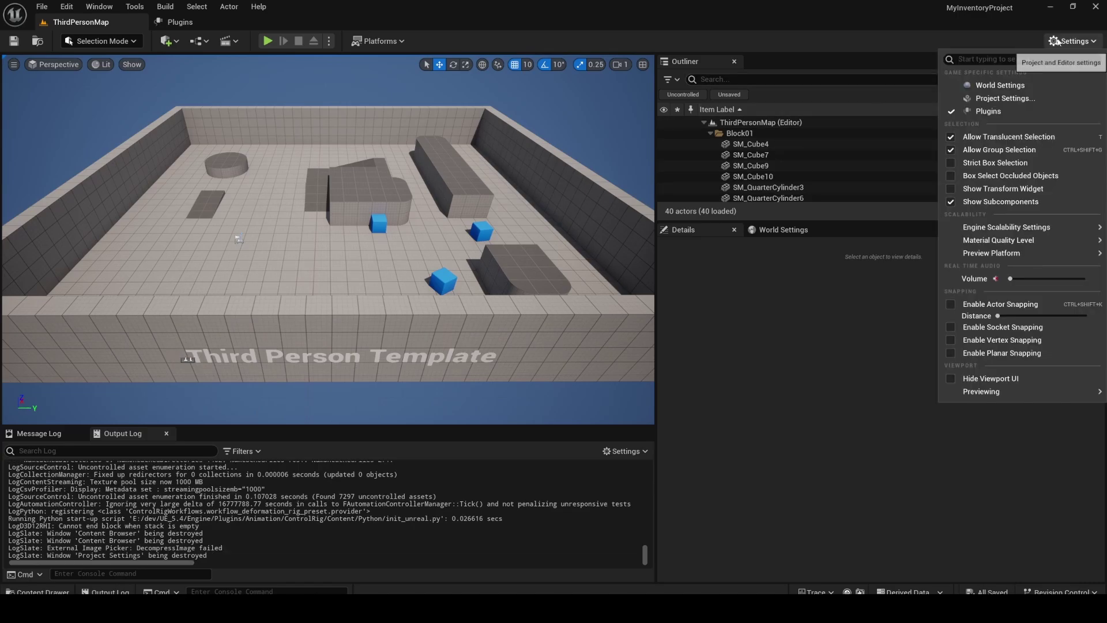
left_click(1032, 101)
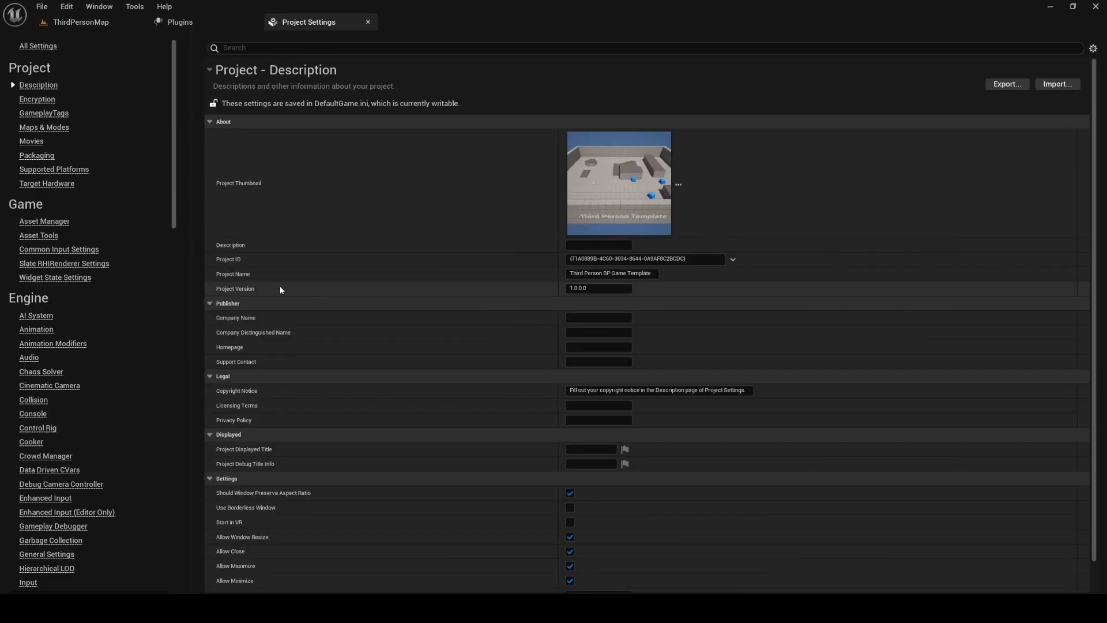
left_click(66, 251)
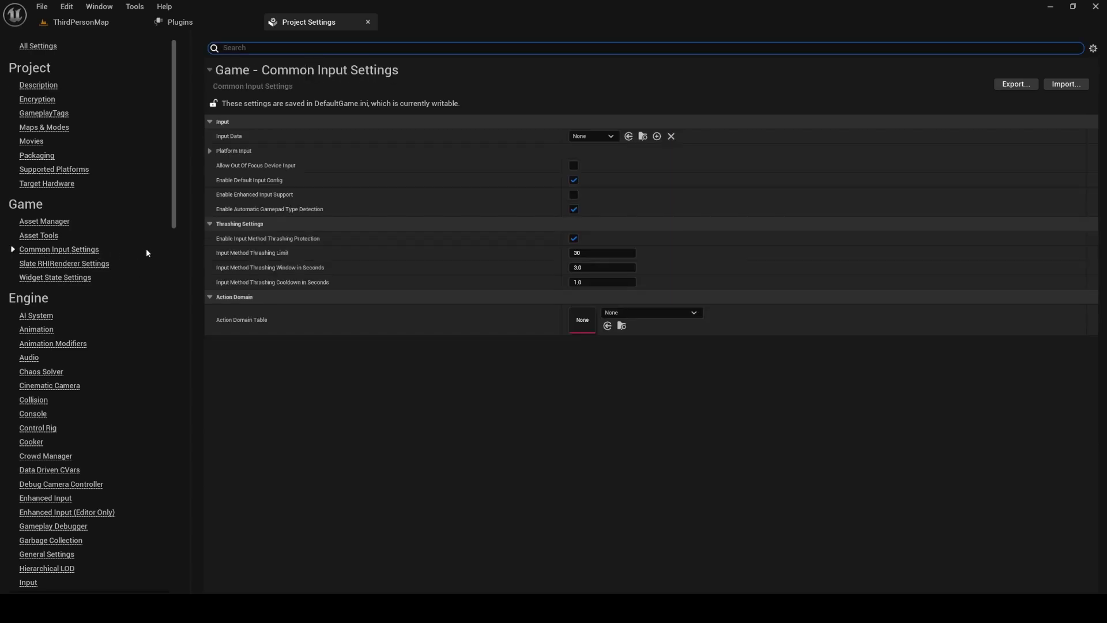
left_click(574, 196)
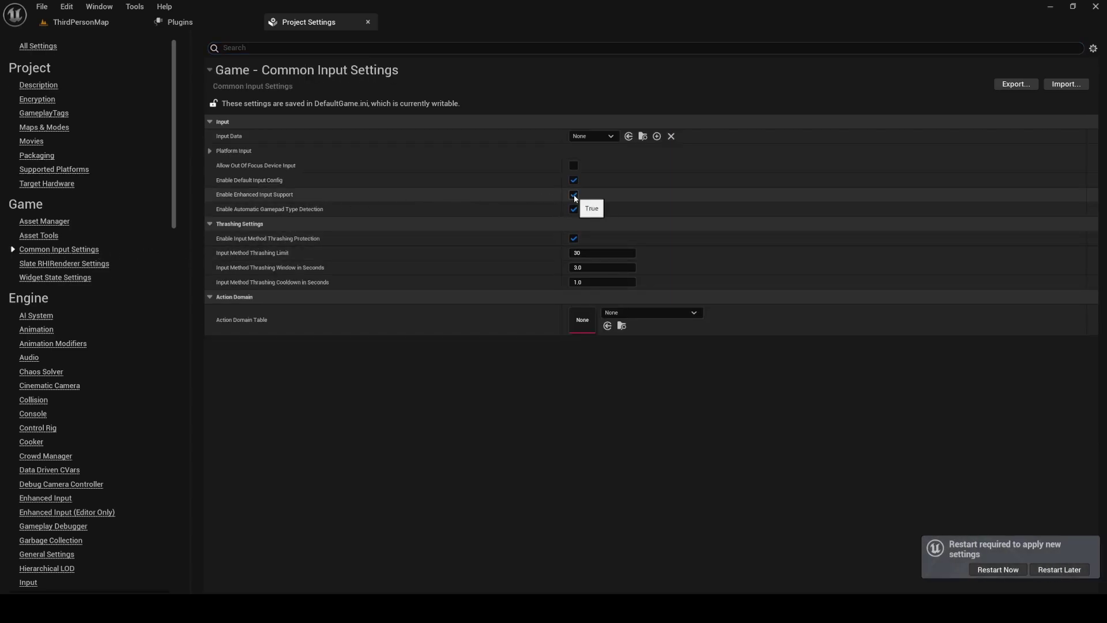
left_click(996, 570)
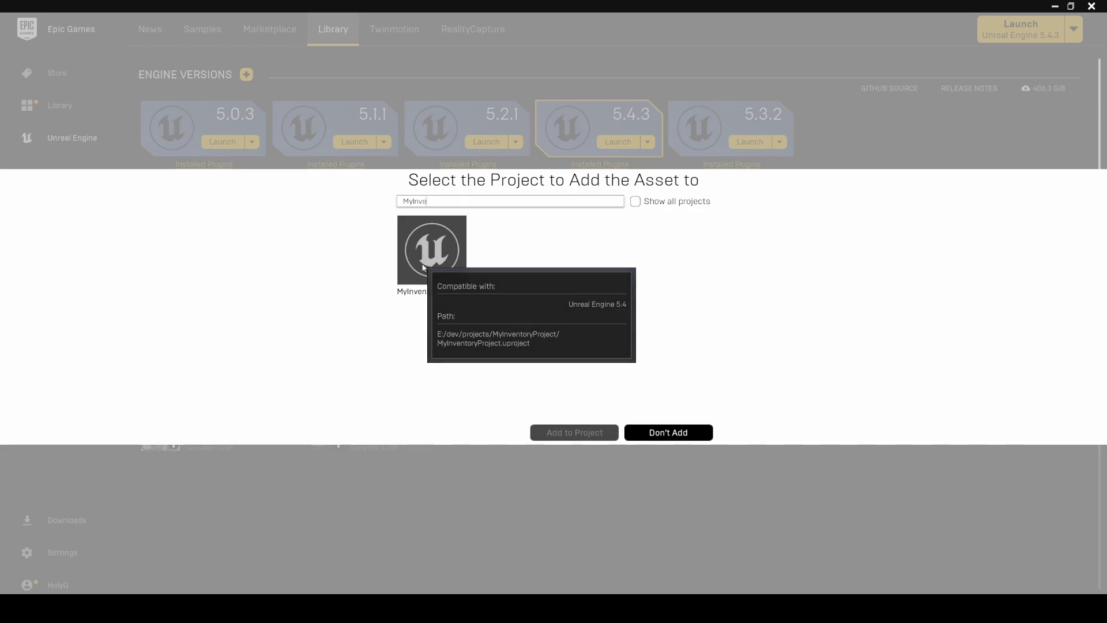
In the Epic Games Launcher, add the Inventory System Pro asset to MyInventoryProject
left_click(427, 257)
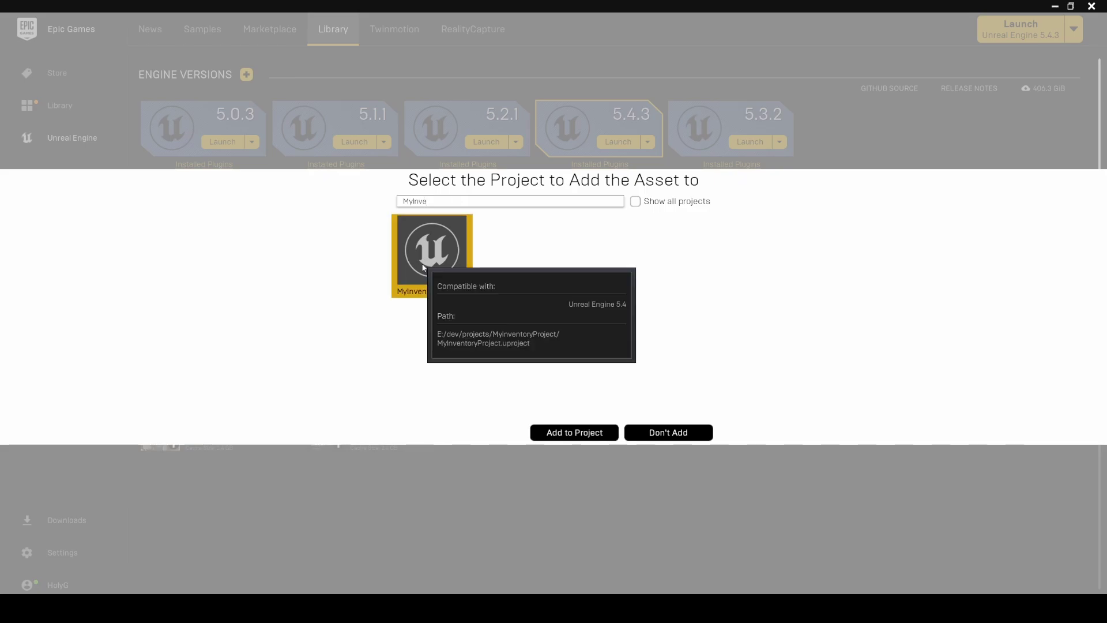
left_click(577, 432)
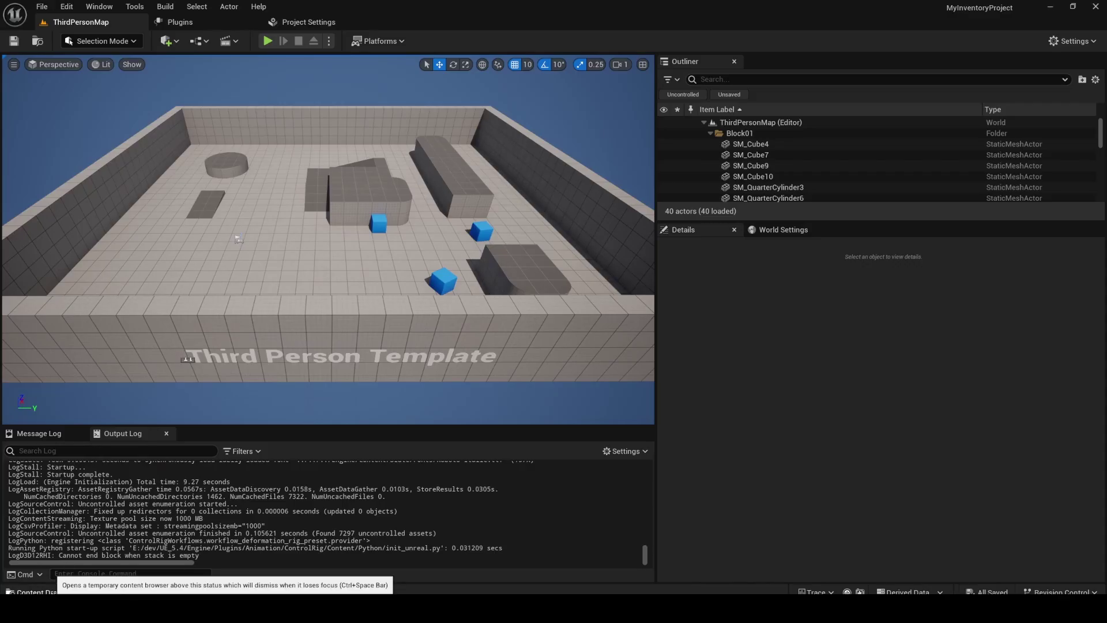
Open the InventoryCastleRPG level from the InventorySystemPro/ExampleContent/RPG/Level content folder
left_click(46, 590)
left_click(69, 468)
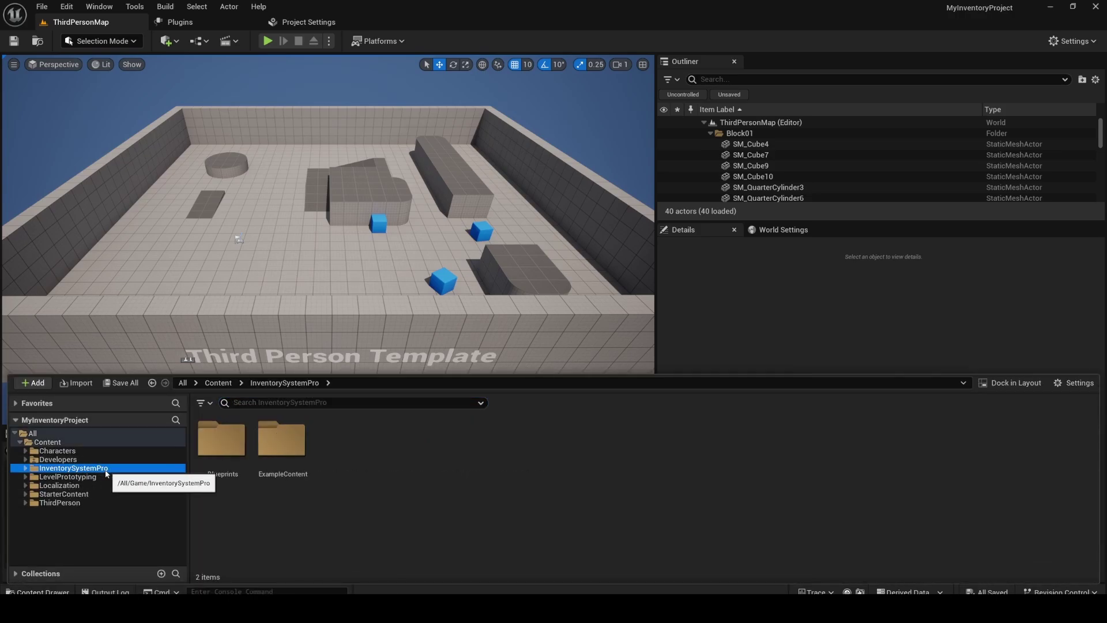
left_click(25, 468)
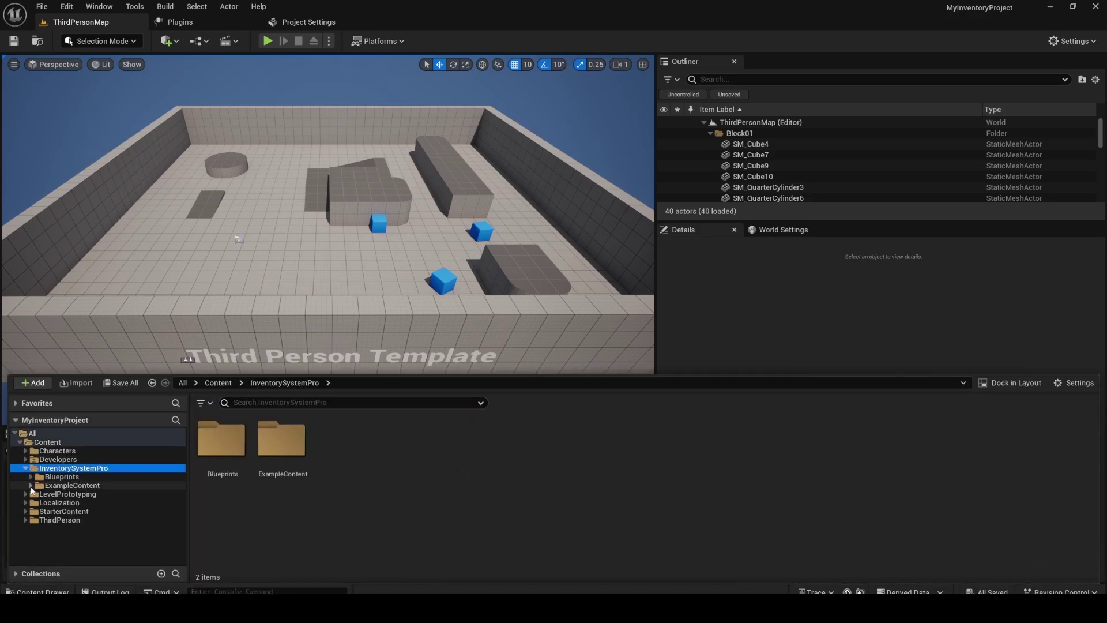
left_click(30, 485)
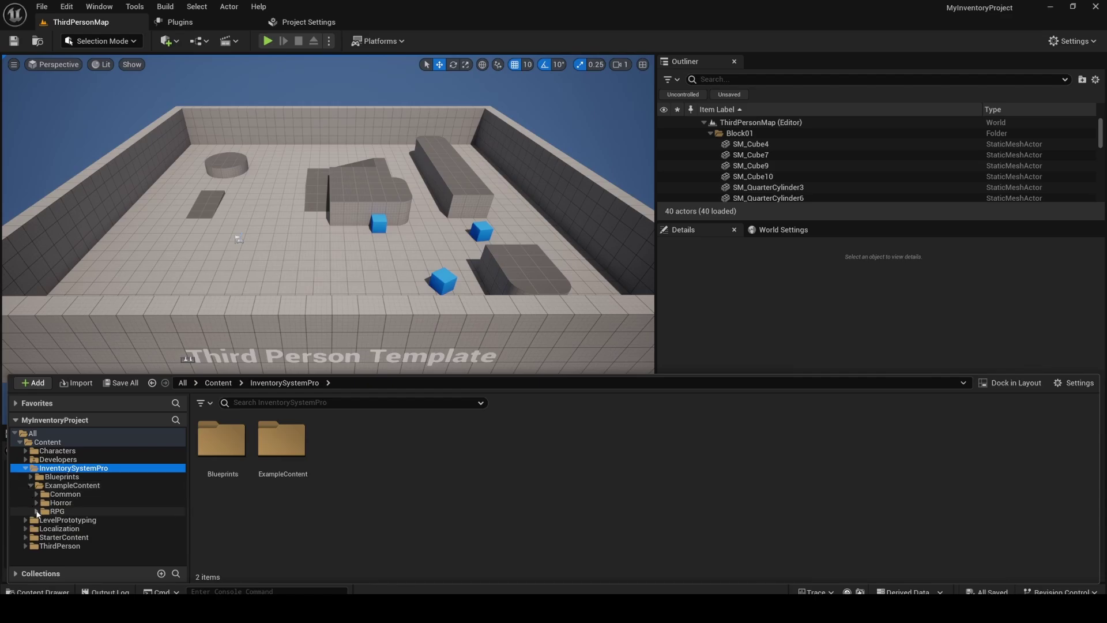
left_click(37, 512)
left_click(64, 545)
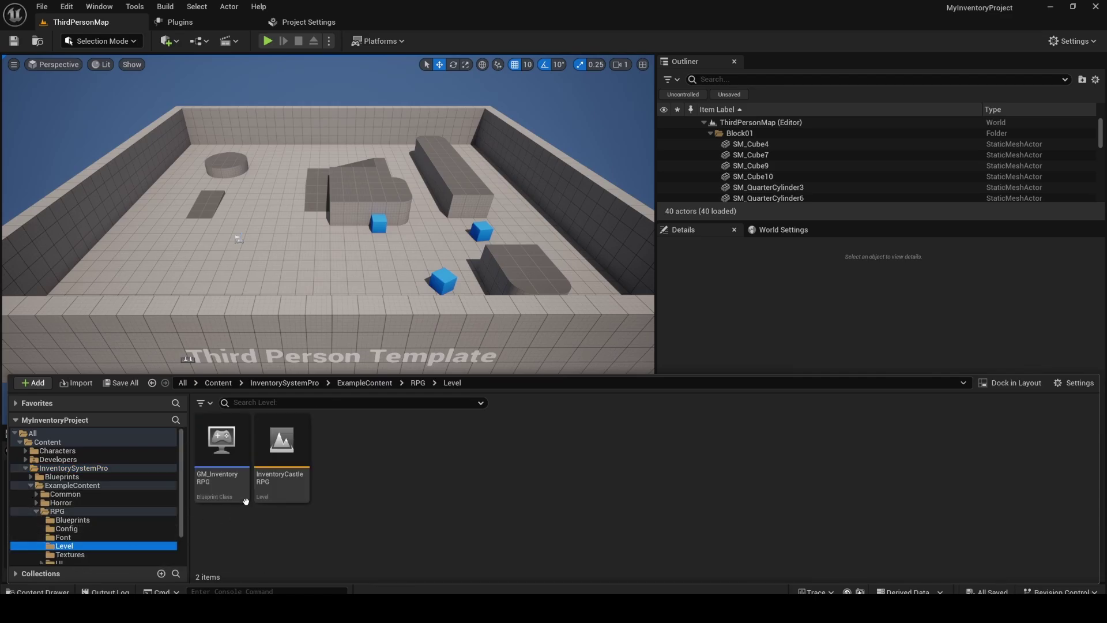
double_click(291, 467)
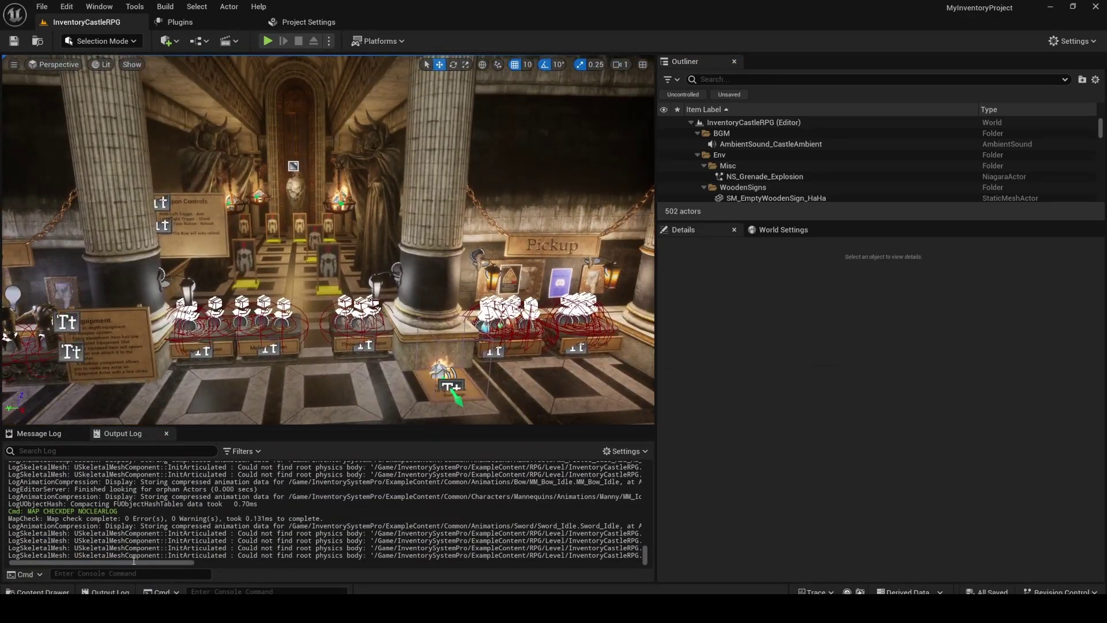
Set Input Data in the project's Common Input Settings to BP_InventoryCommonInputData
left_click(316, 22)
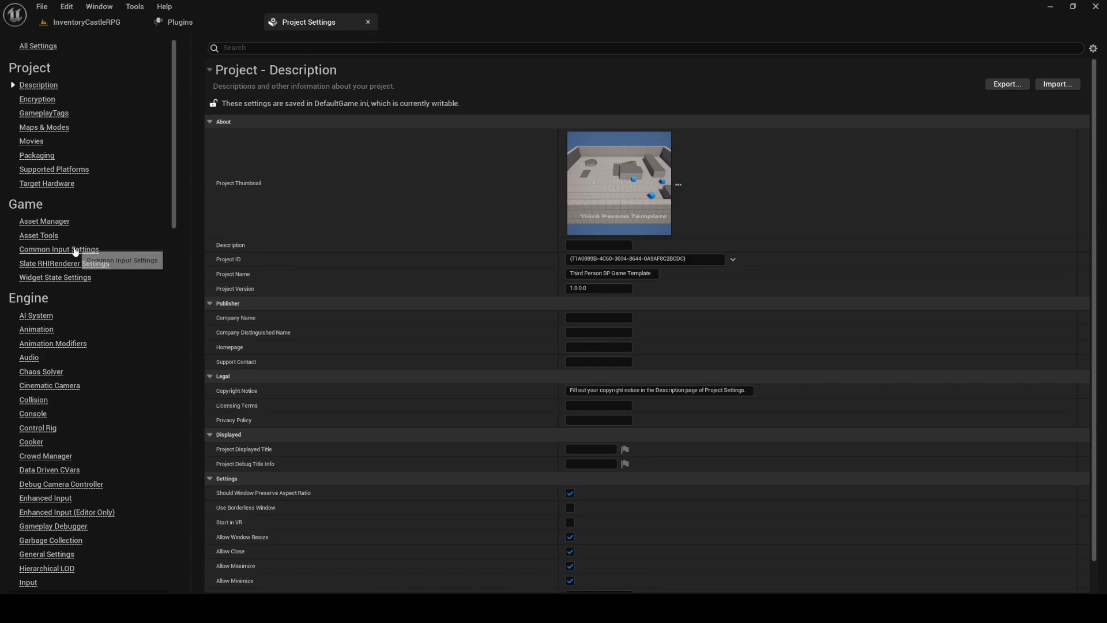
left_click(36, 250)
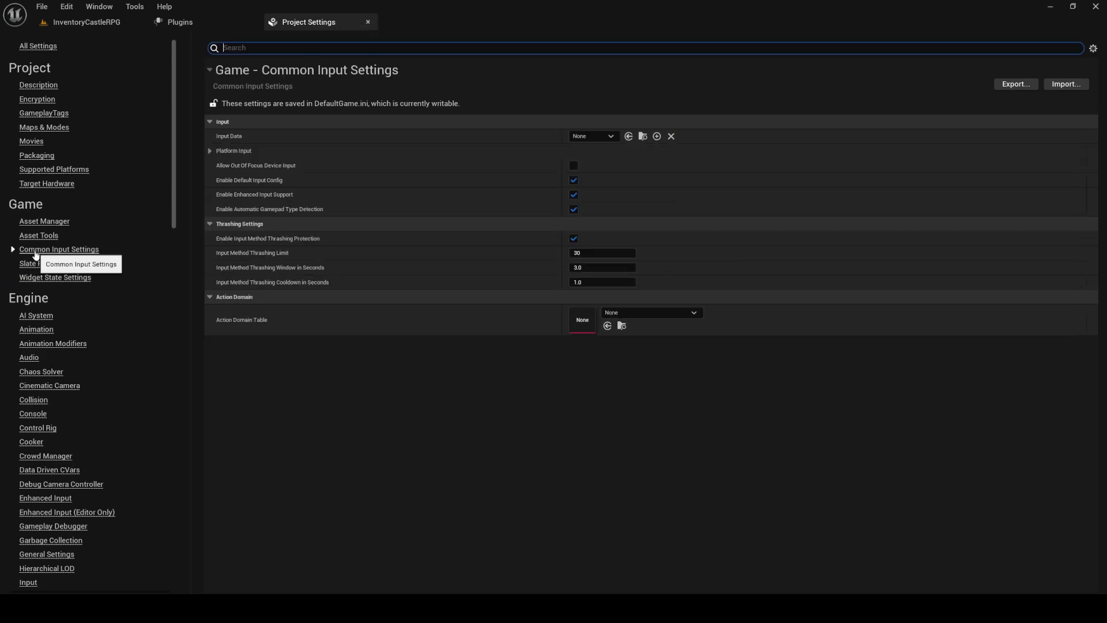
left_click(598, 139)
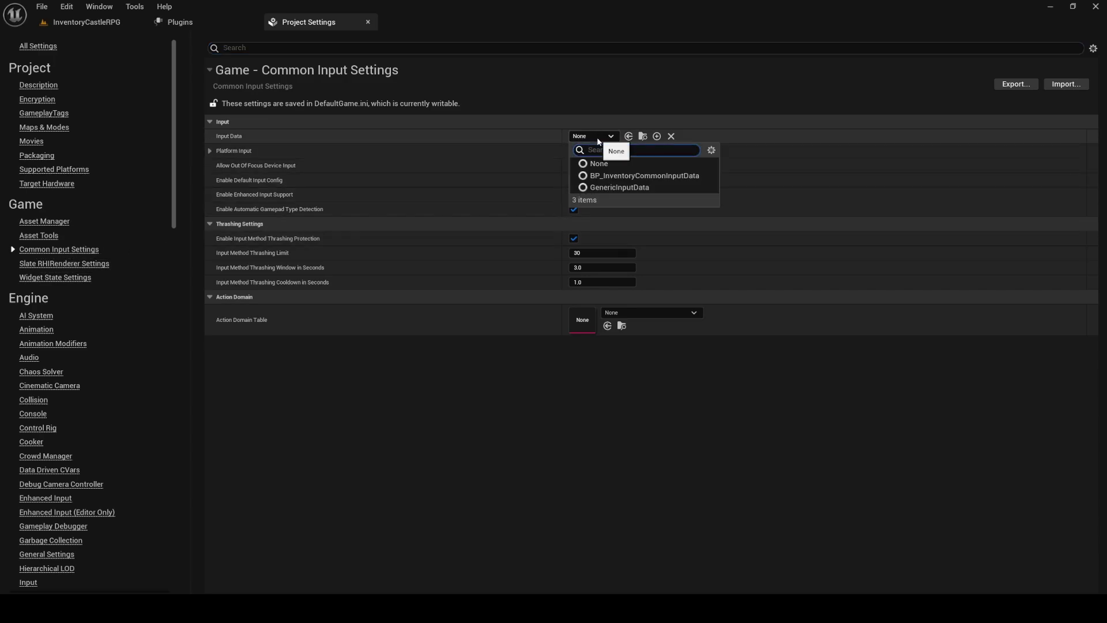
left_click(612, 175)
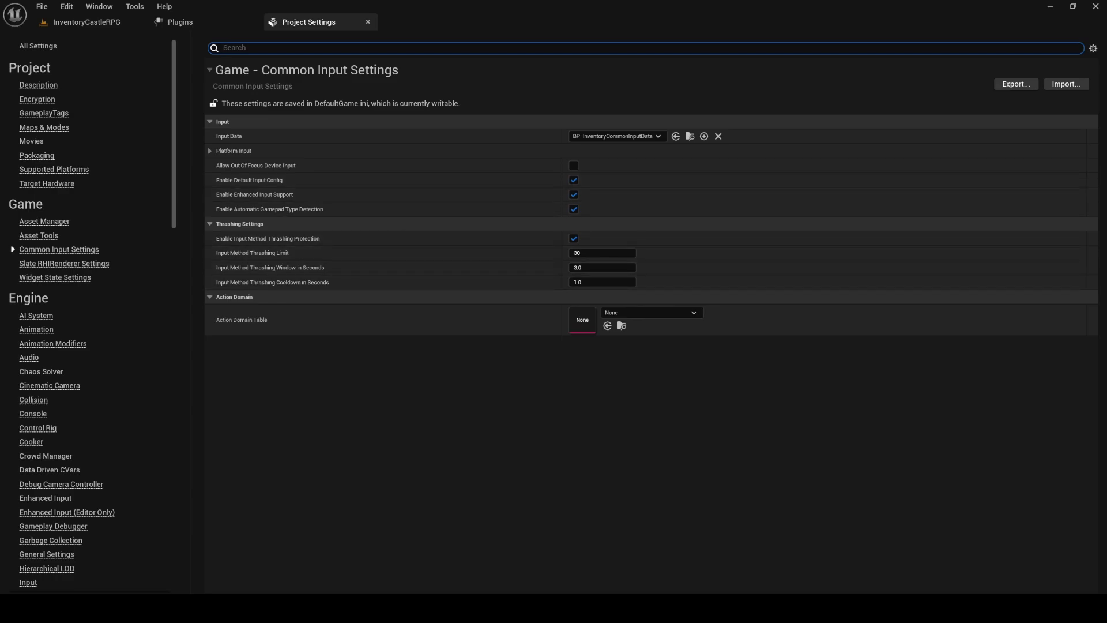
Set the Default Gamepad Name to XB1 in the Windows default platform input settings
left_click(210, 151)
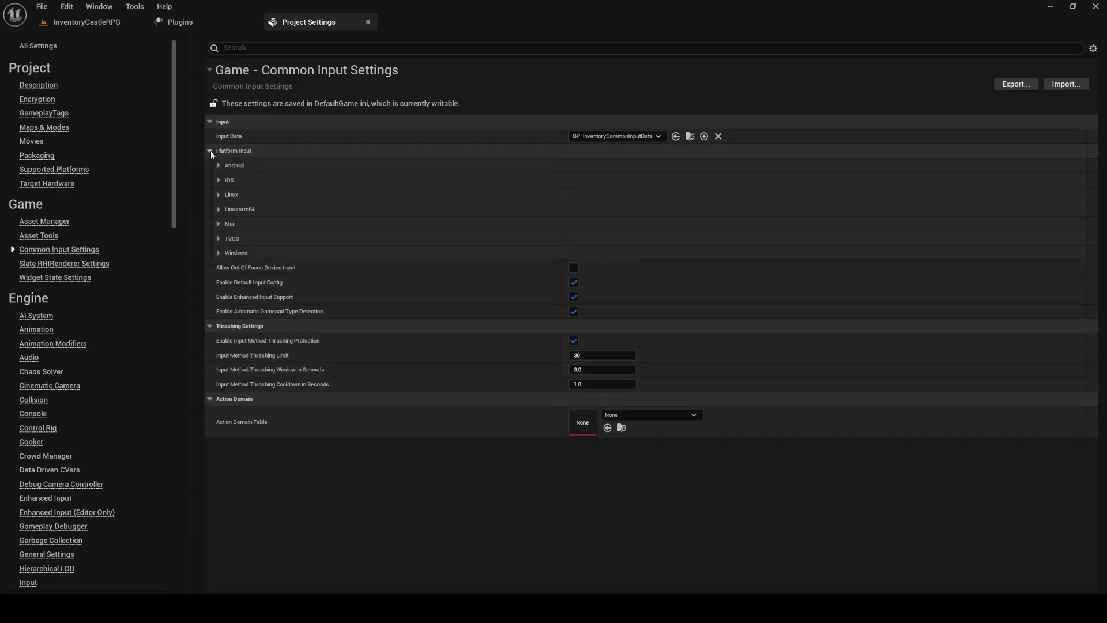
left_click(218, 253)
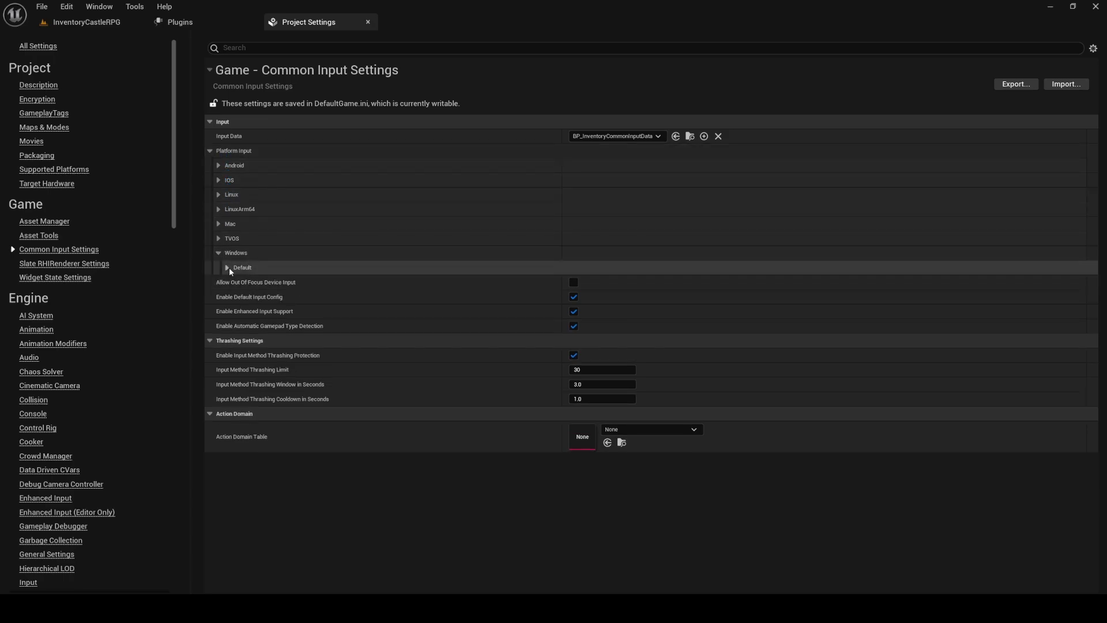
left_click(228, 268)
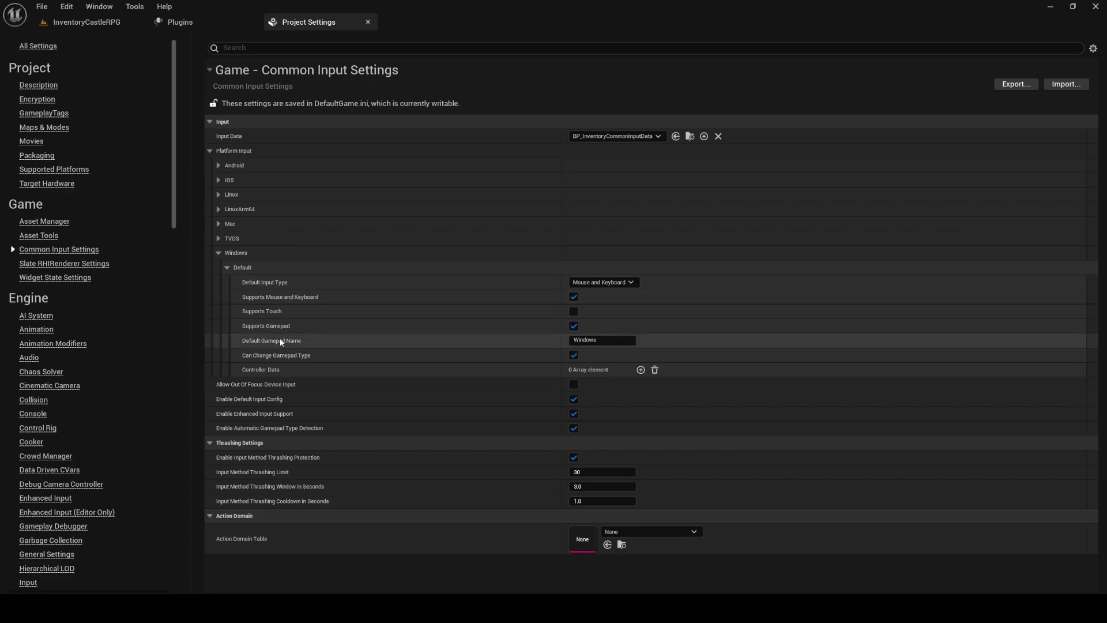
left_click(599, 340)
type("XB1")
Add two Controller Data elements for Windows, set to BP_CommonControllerData_KBM and BP_CommonControllerData_Xbox
left_click(640, 370)
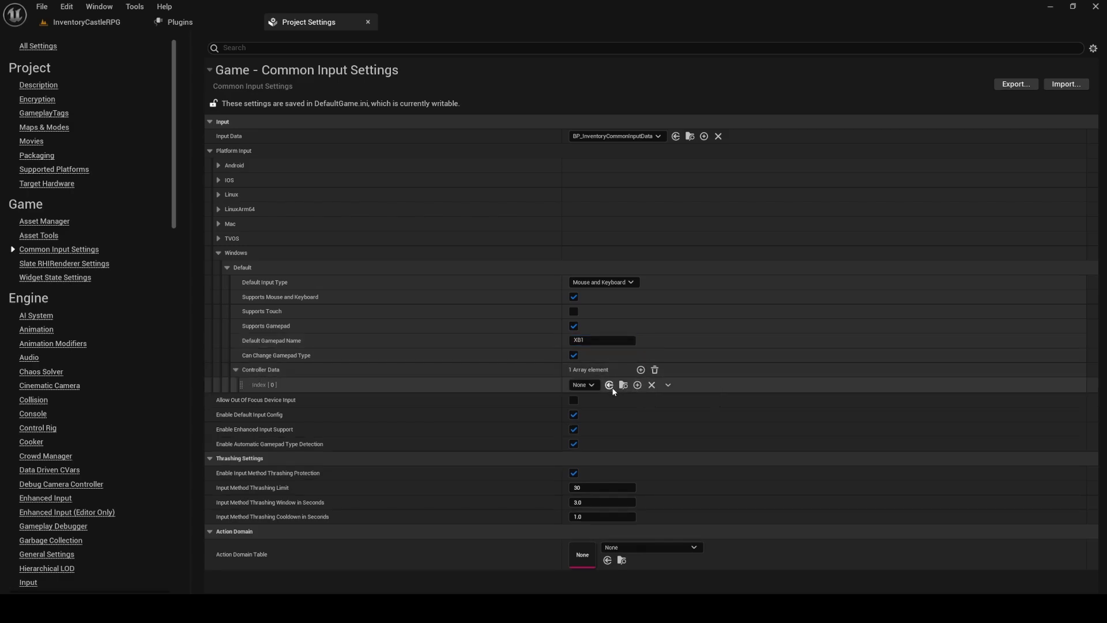
left_click(640, 370)
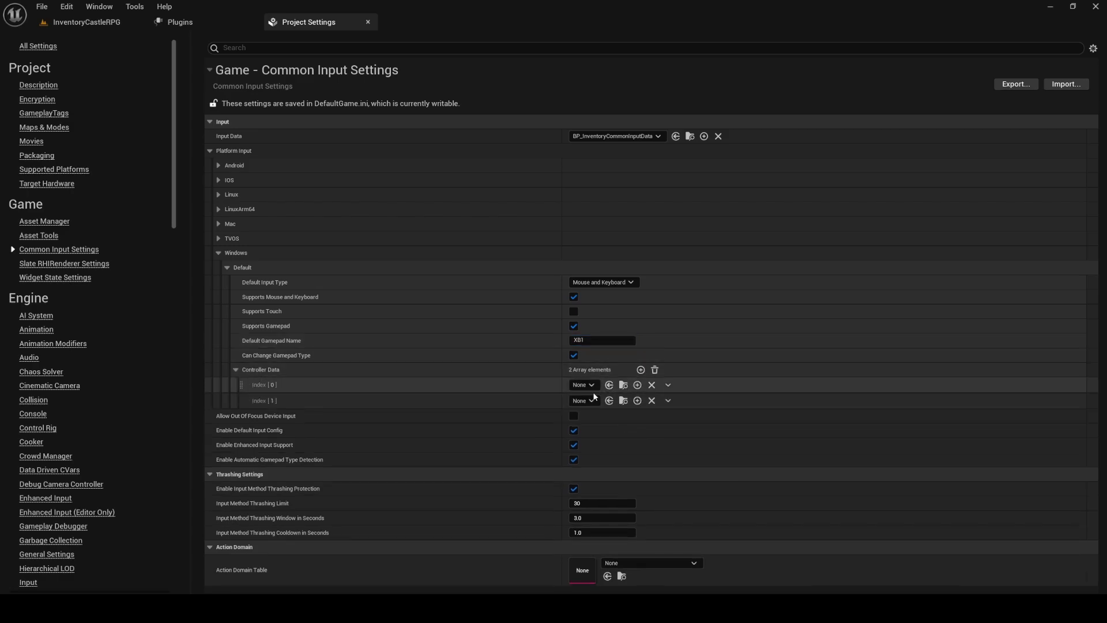
left_click(585, 386)
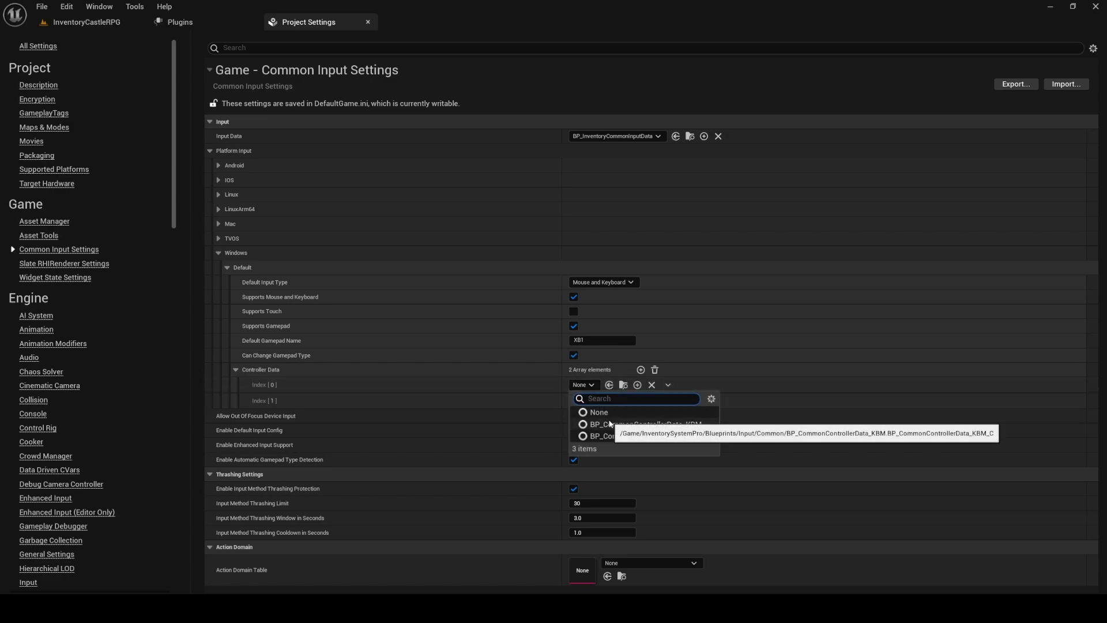
left_click(610, 424)
left_click(582, 400)
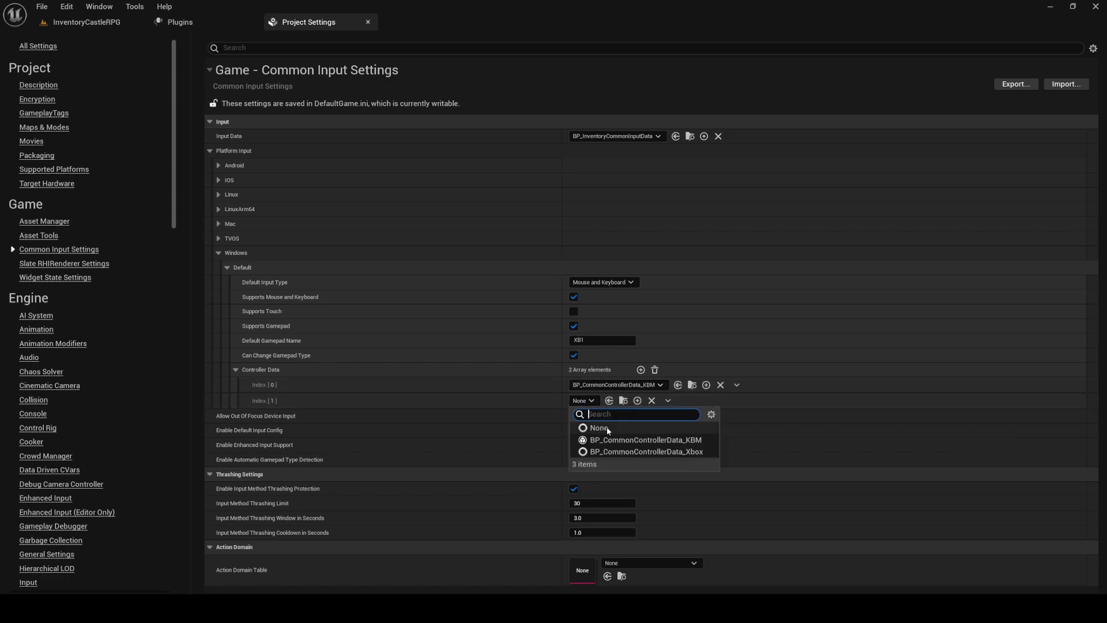
left_click(614, 452)
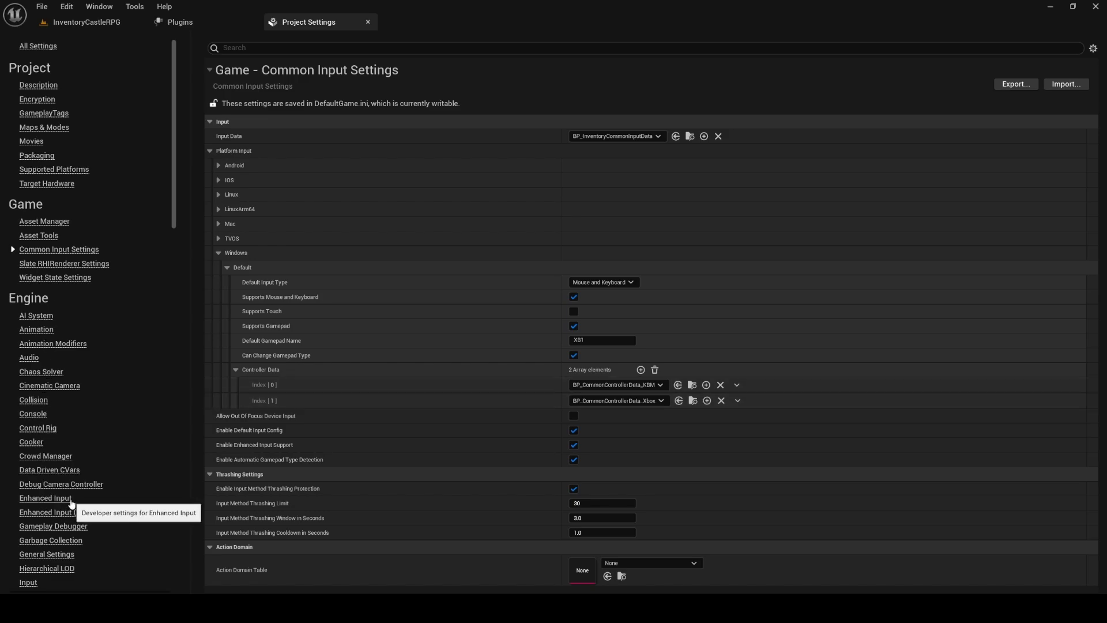
Enable the experimental User Settings for Enhanced Input and set the engine's Game Viewport Client Class to CommonGameViewportClient
left_click(53, 498)
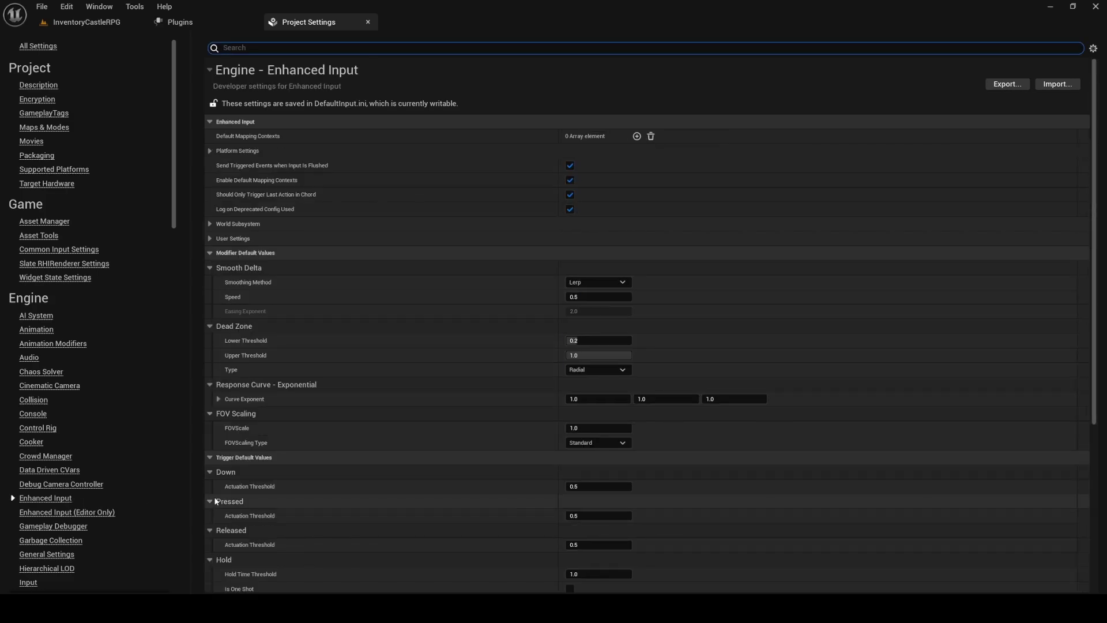
left_click(210, 238)
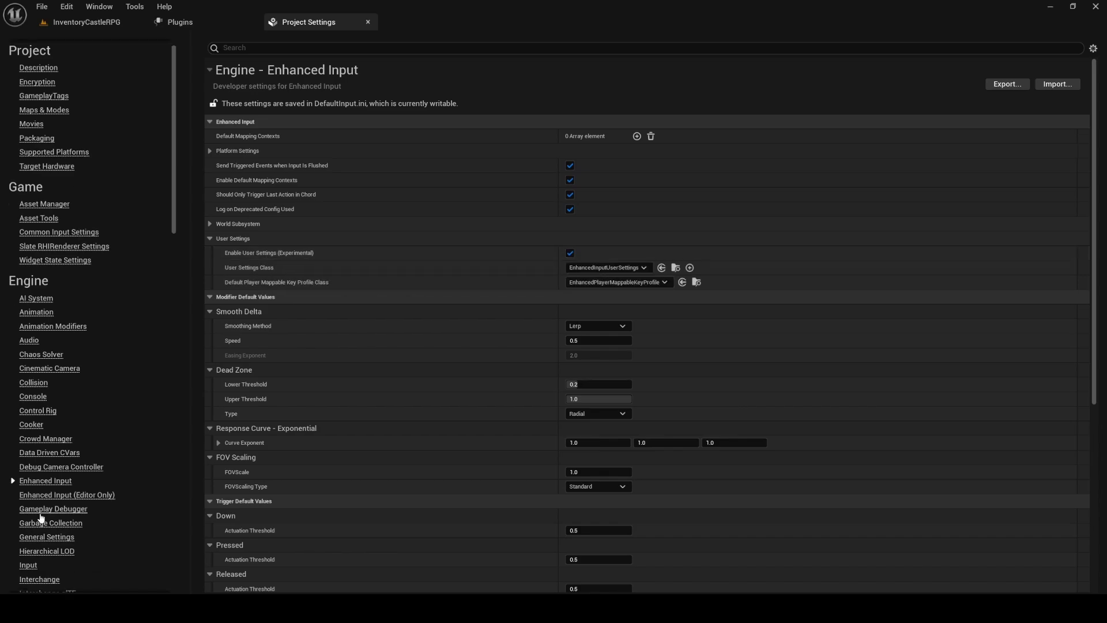
left_click(32, 538)
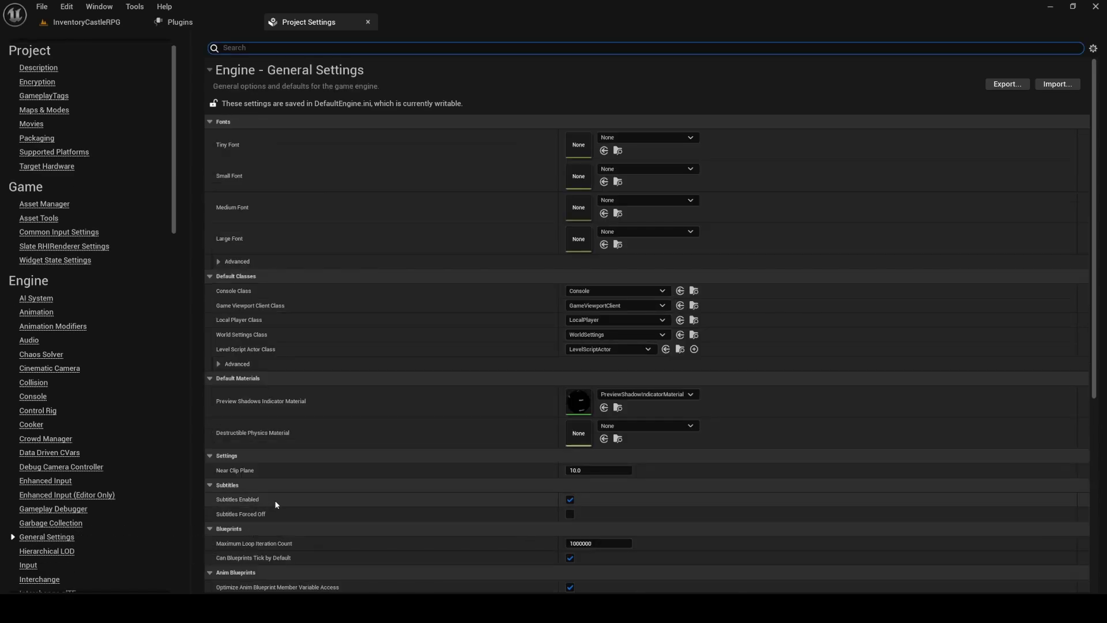
scroll(280, 465, "down", 3)
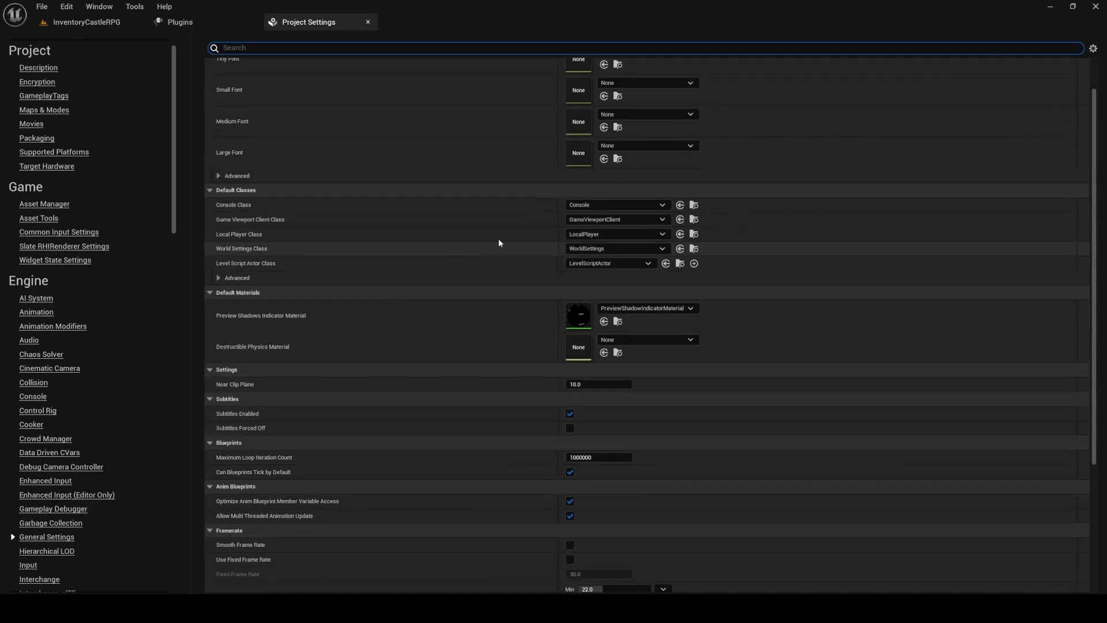
left_click(613, 220)
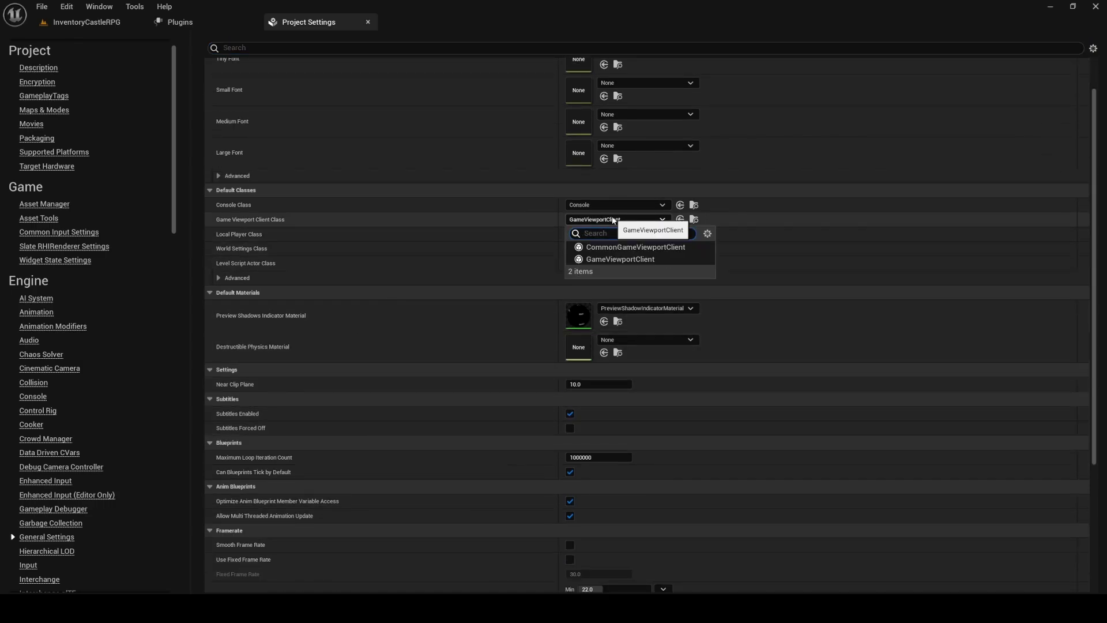
left_click(634, 247)
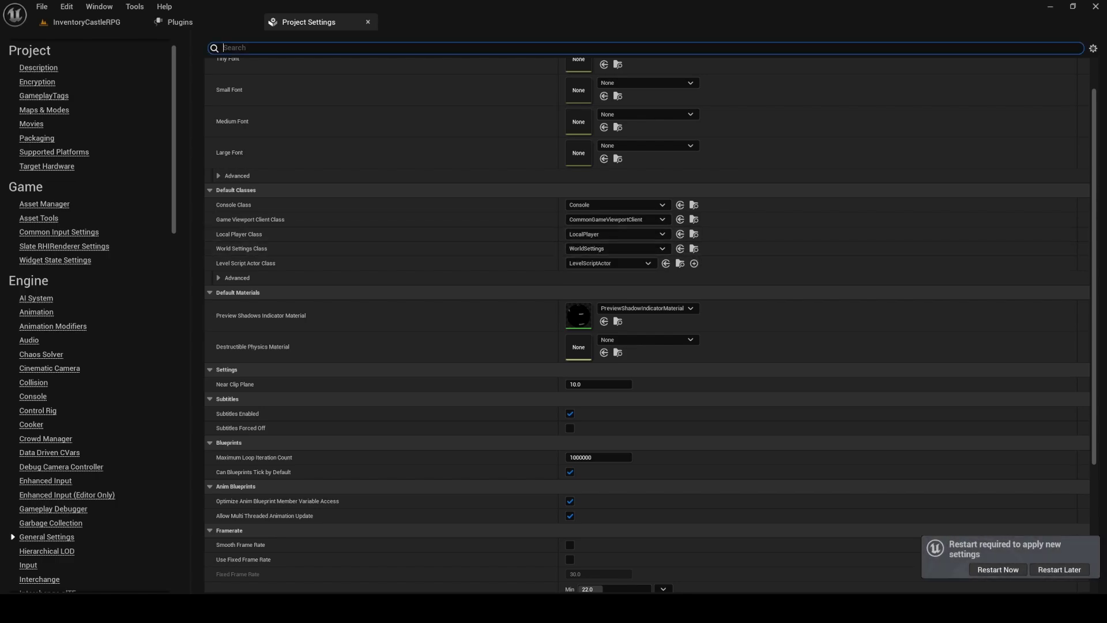
Add DT_InventoryTags to the project's Gameplay Tag Table List and restart the editor to apply the new settings
left_click(51, 97)
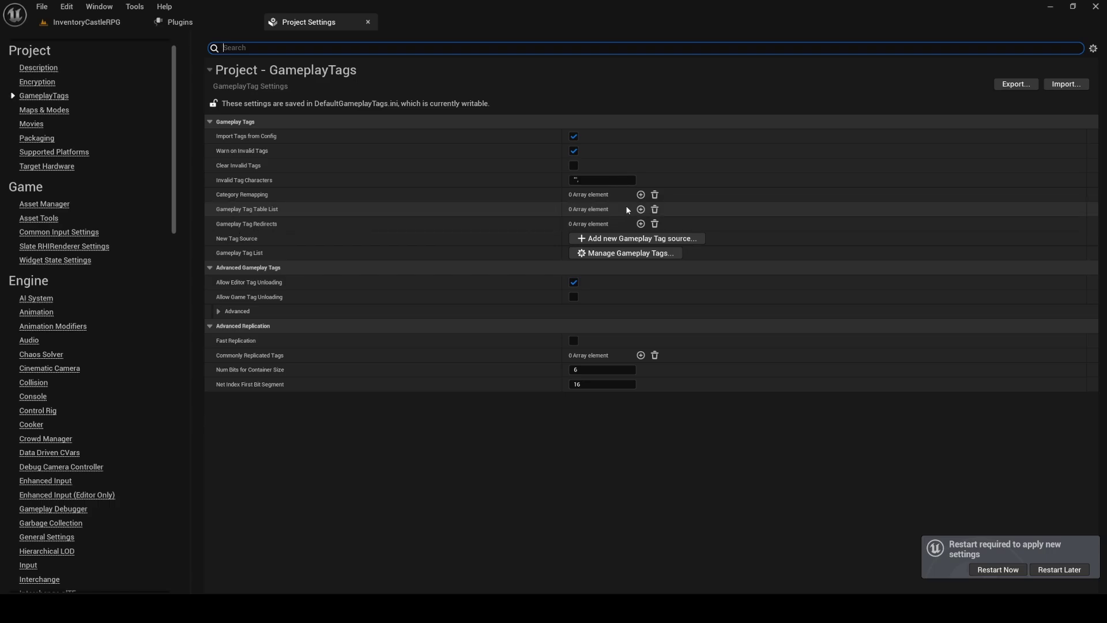
left_click(640, 209)
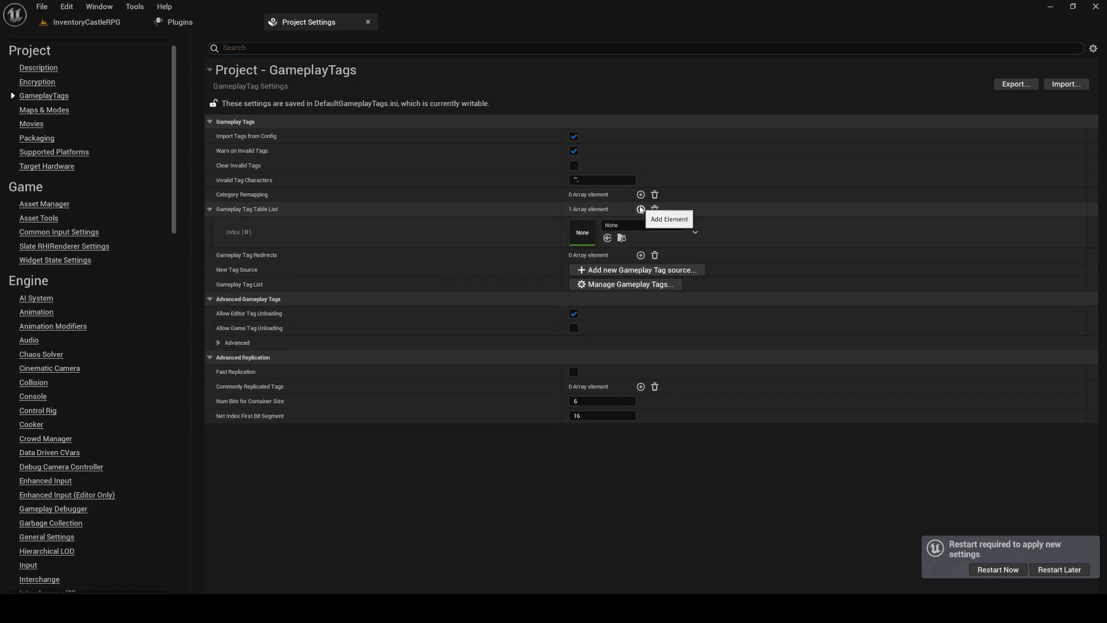
left_click(614, 225)
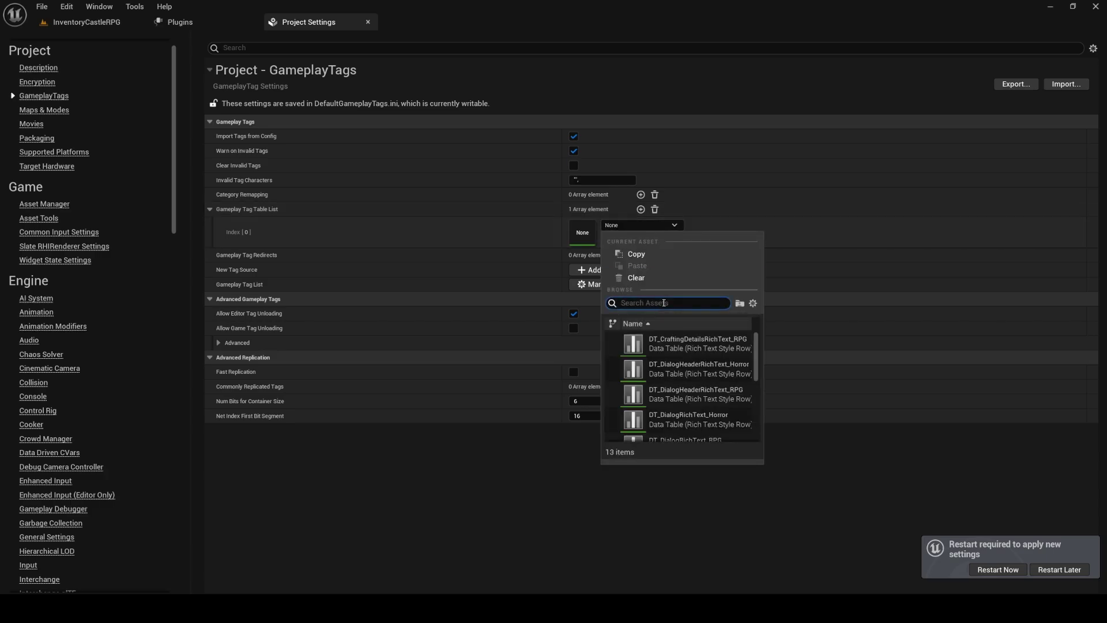
type("tags")
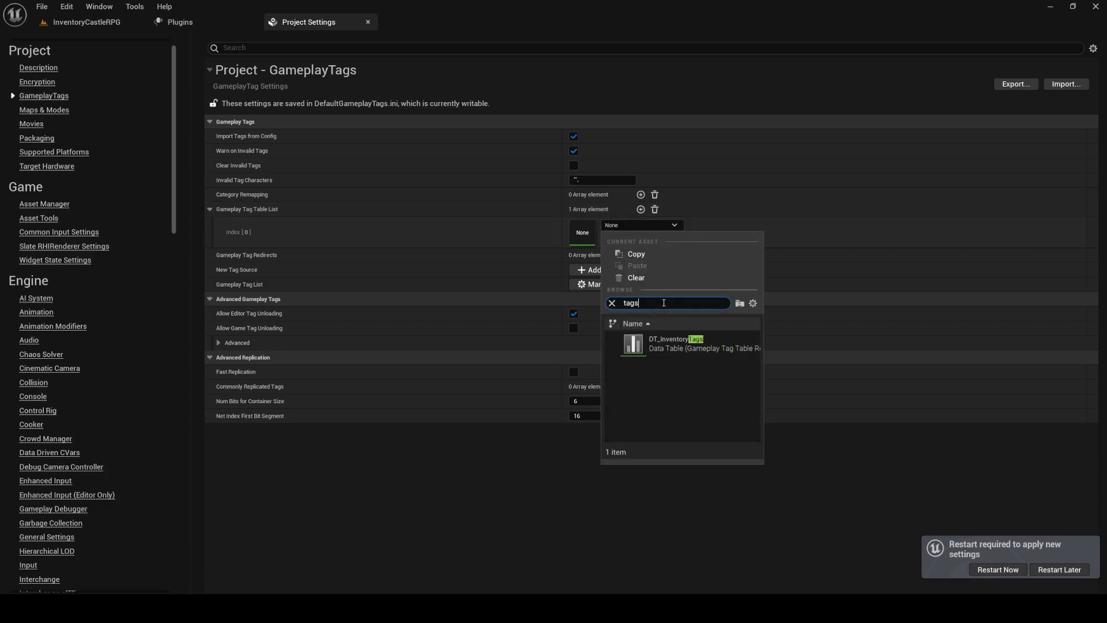
left_click(680, 343)
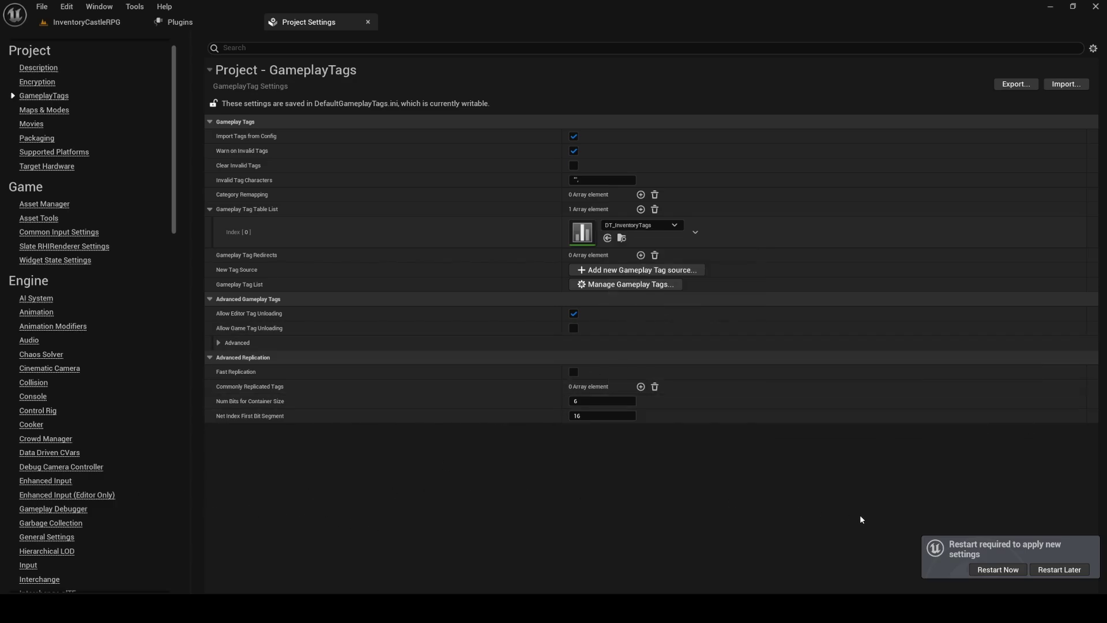
left_click(997, 569)
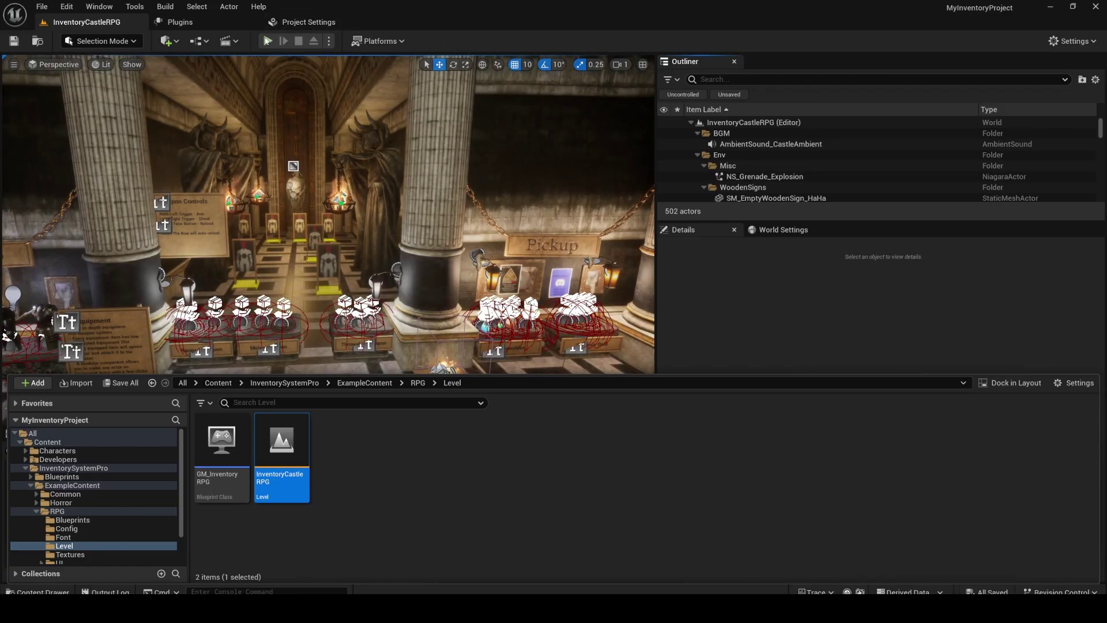
Play the InventoryCastleRPG level, walk to the potion pickups, collect a Mana Potion and dismiss its notification
left_click(268, 41)
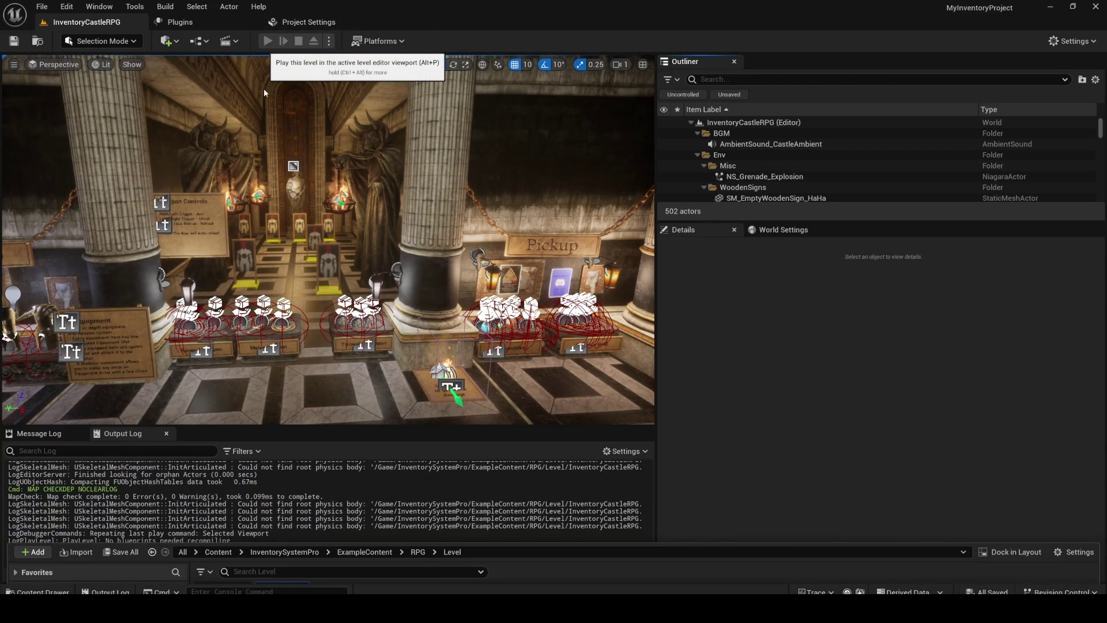
key("w")
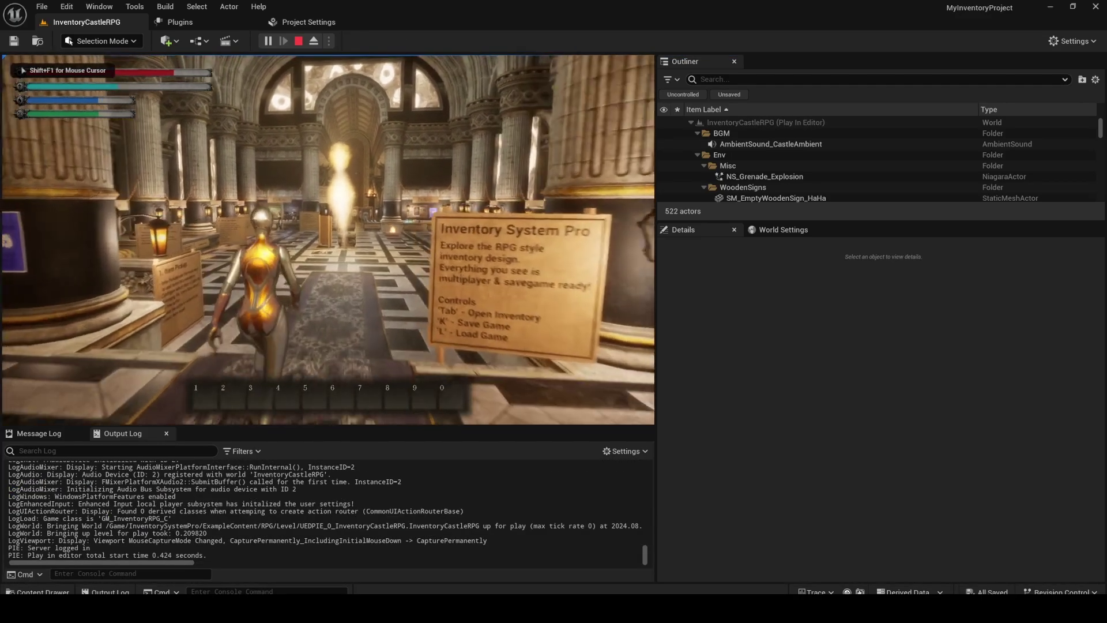
key("w")
key("w")
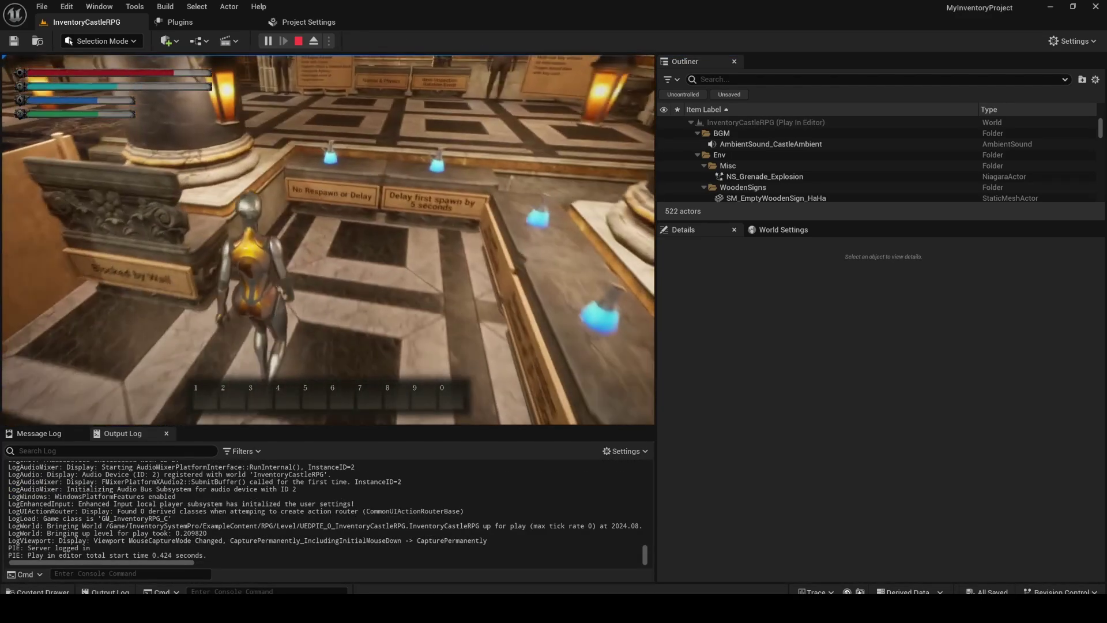
key("e")
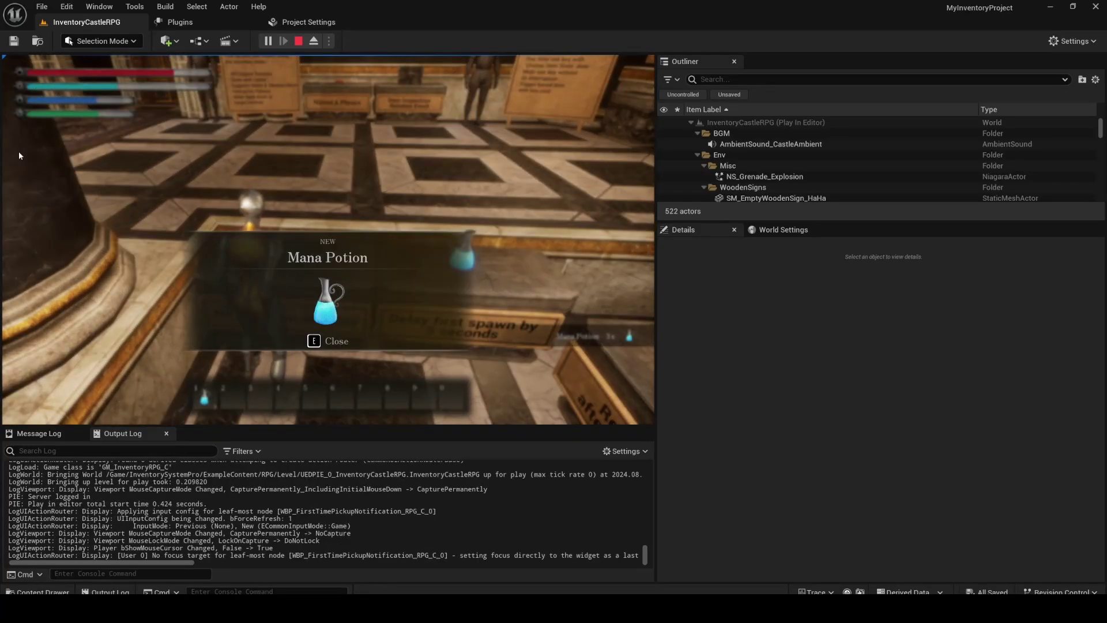
key("e")
Walk the character past the respawning potions to the pickup chest beside the Inventory Config sign and collect the Food Potion
key("w")
key("w")
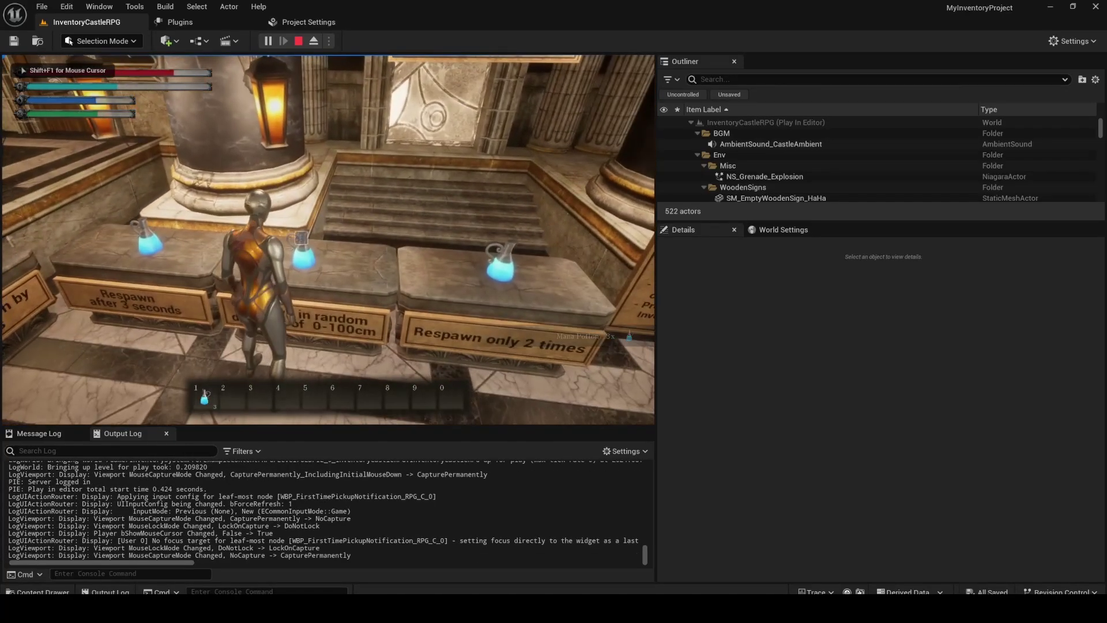
key("w")
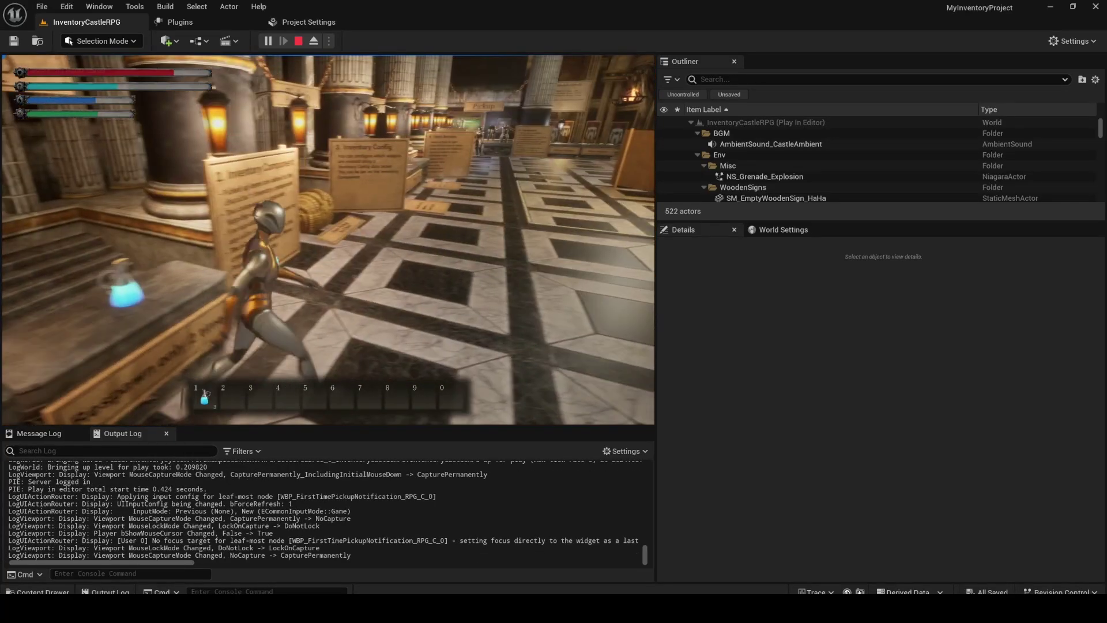
key("w")
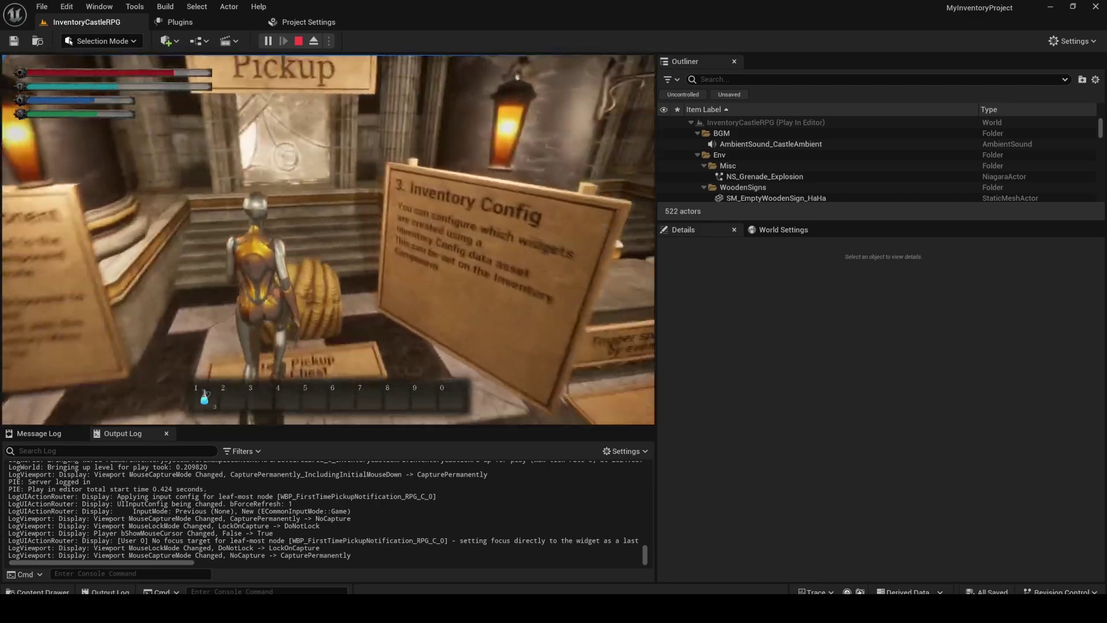
key("e")
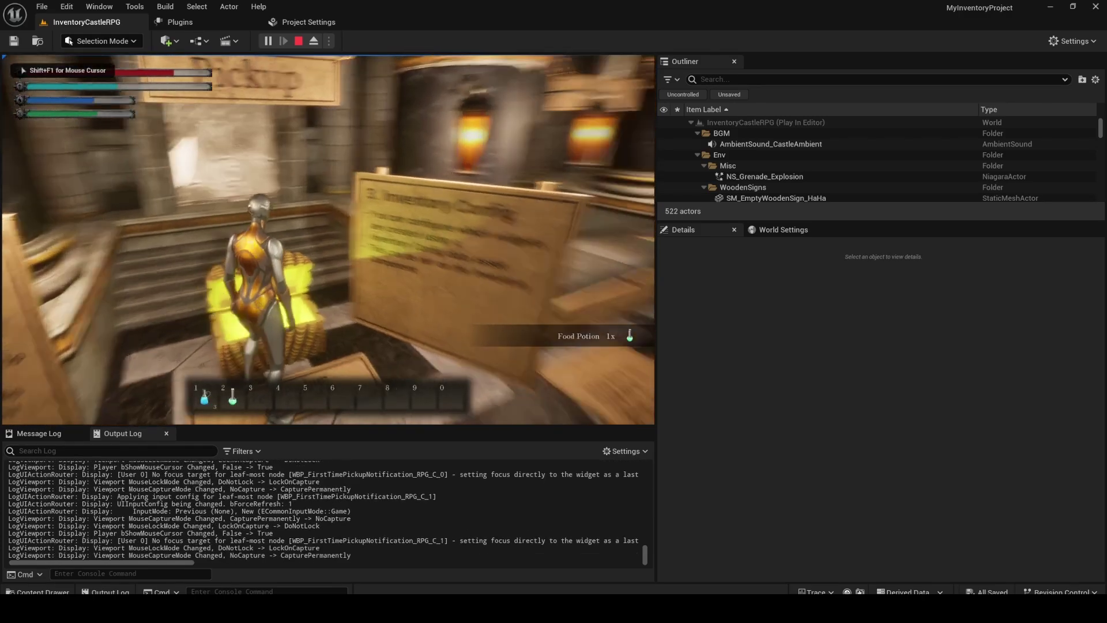